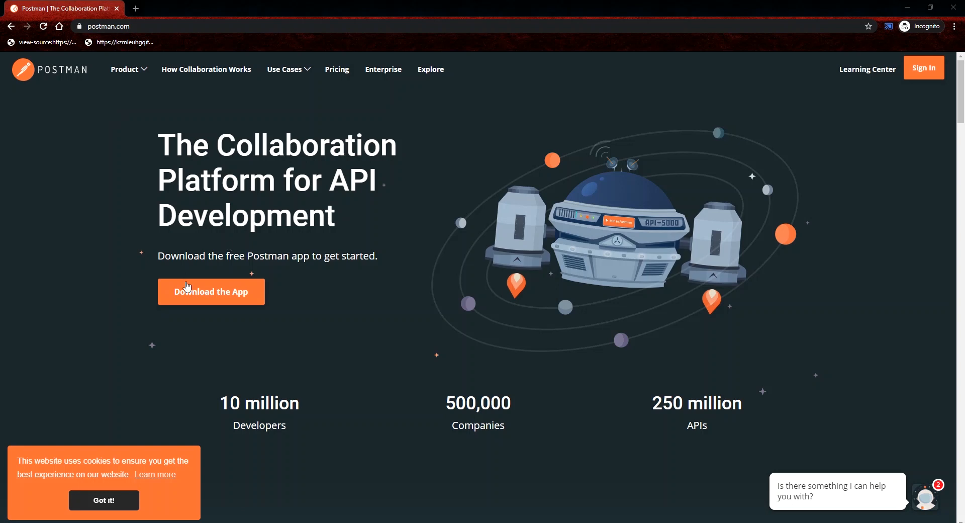
Step: Download the Windows 64-bit Postman installer from the Postman website and run it
left_click(209, 294)
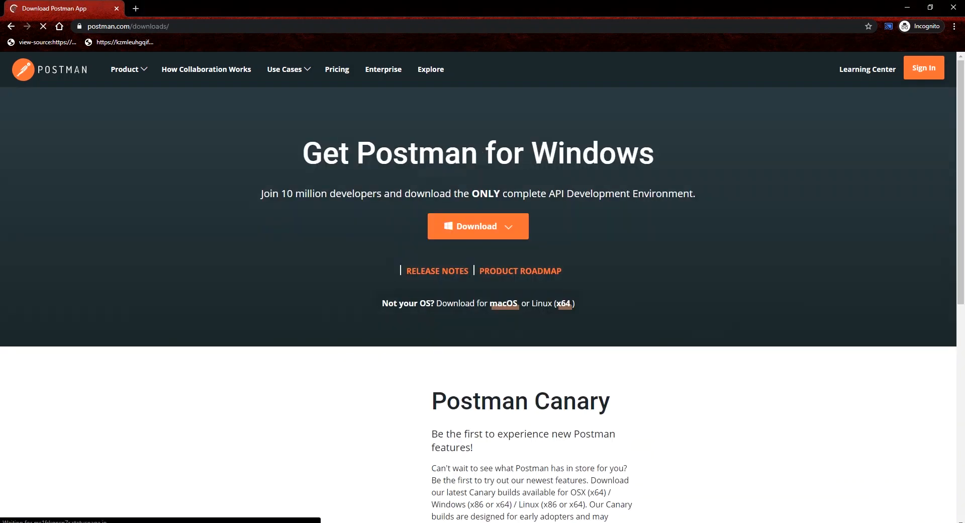
left_click(490, 234)
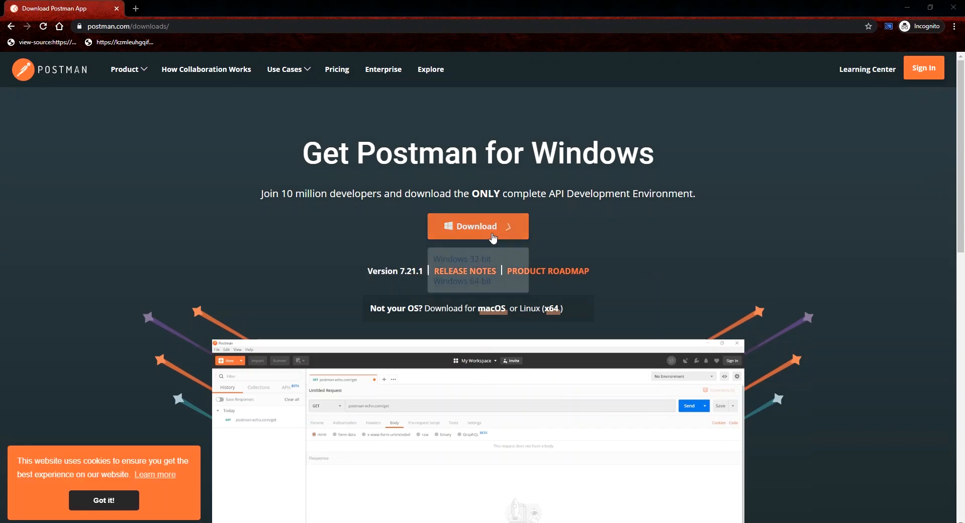
left_click(462, 281)
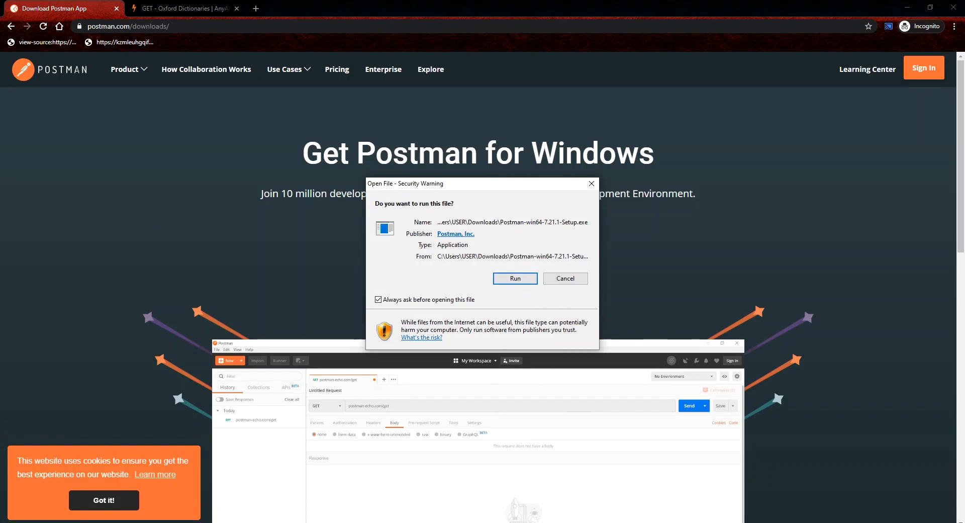
key("Return")
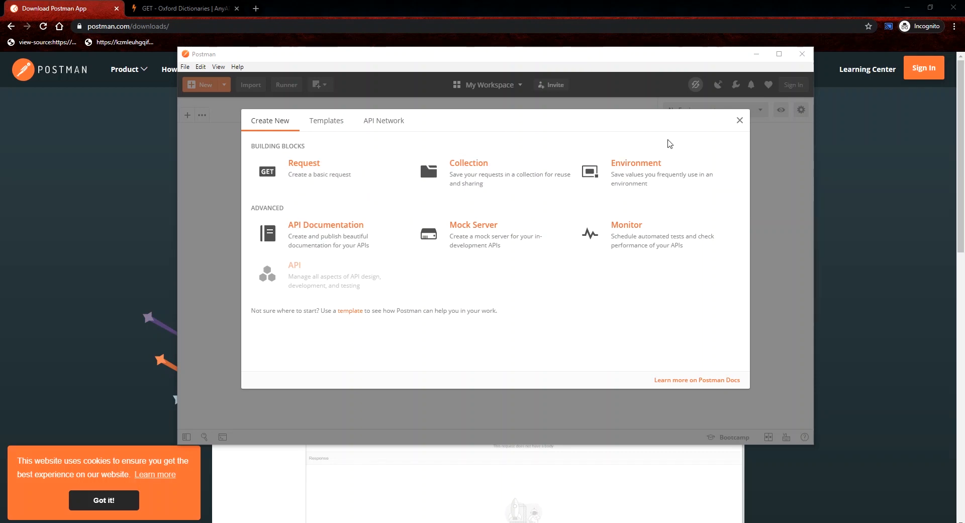
Step: Dismiss the Create New dialog in Postman and sign in with a Google account
left_click(740, 121)
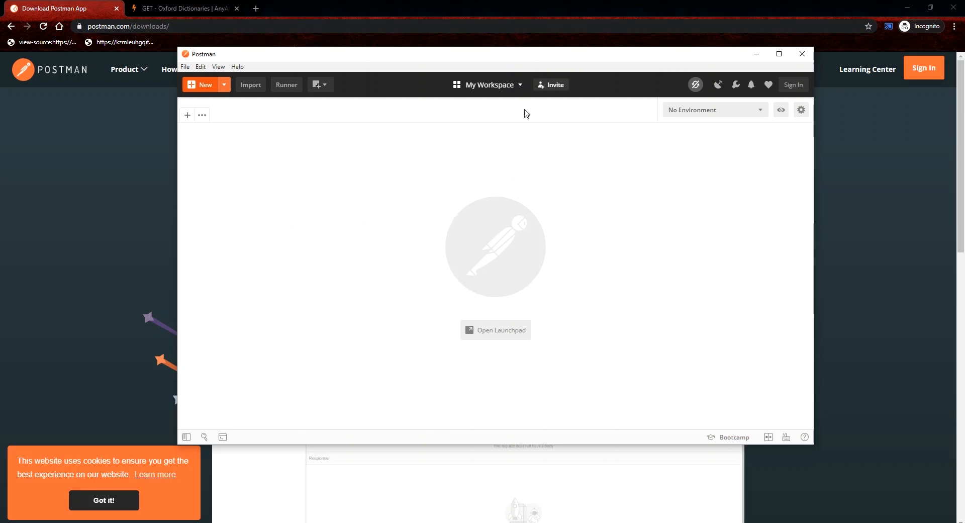
left_click(800, 90)
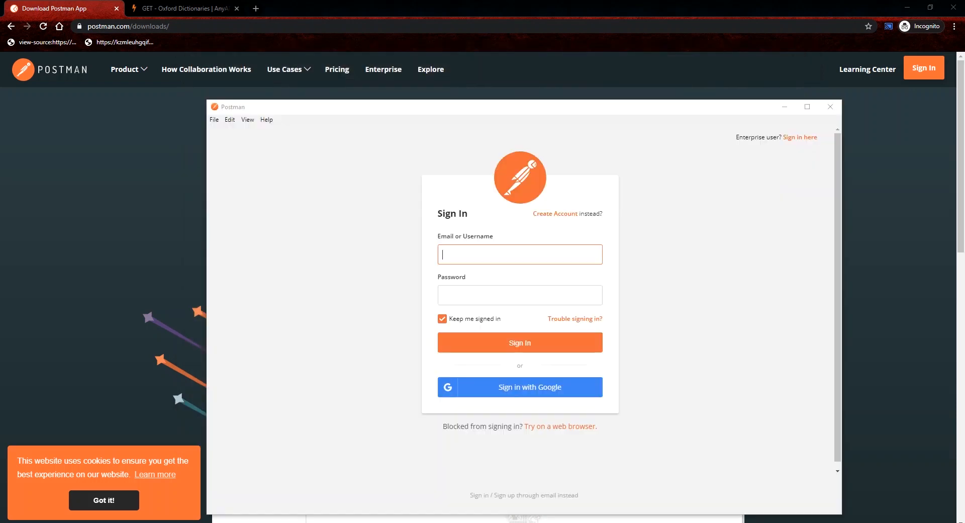
left_click(288, 165)
left_click_drag(381, 76, 377, 92)
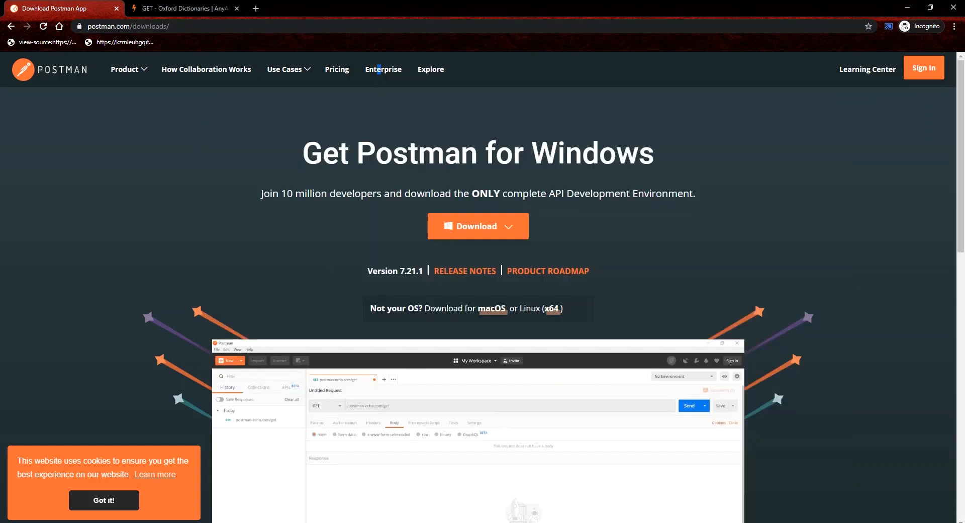
key("alt+Tab")
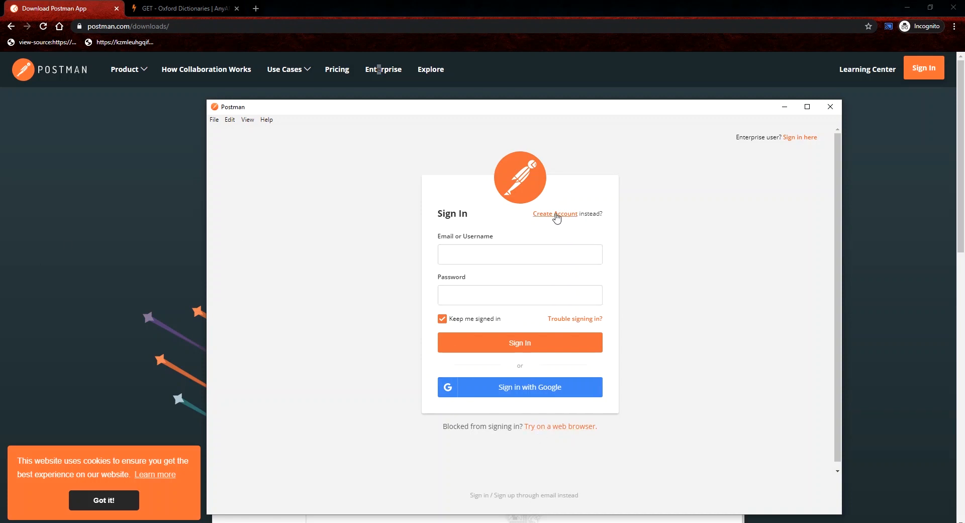
left_click(527, 389)
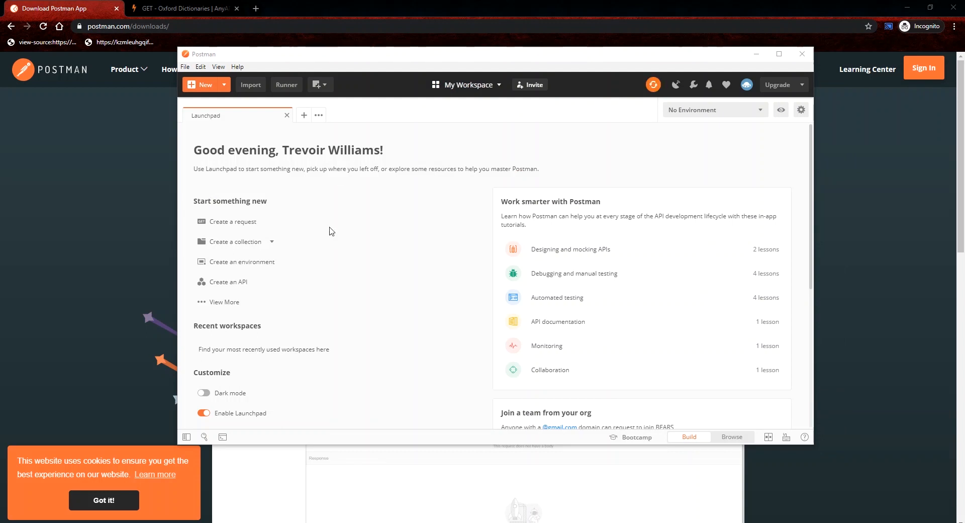
Step: Enable dark mode from the Launchpad and open a new untitled request
left_click(207, 396)
left_click(205, 393)
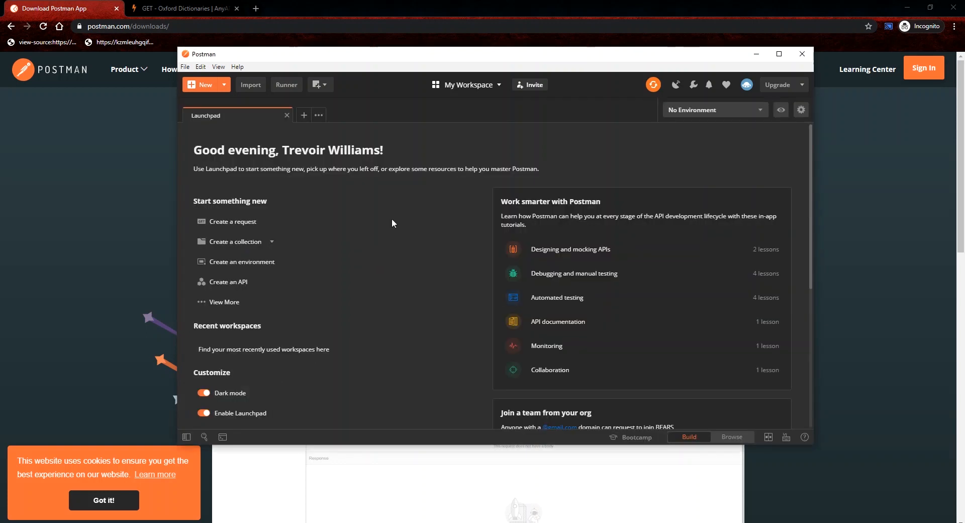
left_click(304, 114)
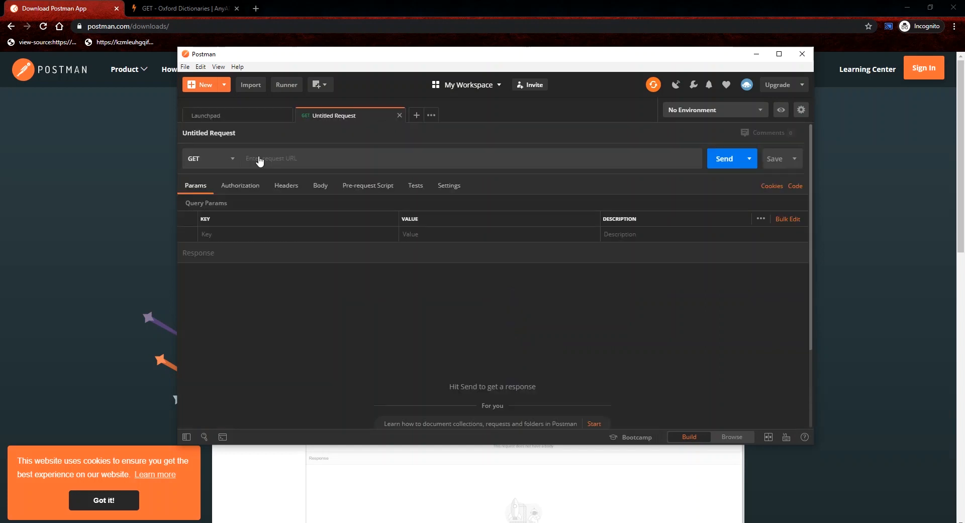
Step: Switch to the browser's Oxford Dictionaries documentation and open the AnyAPI home page in a separate tab
left_click(185, 9)
left_click(186, 9)
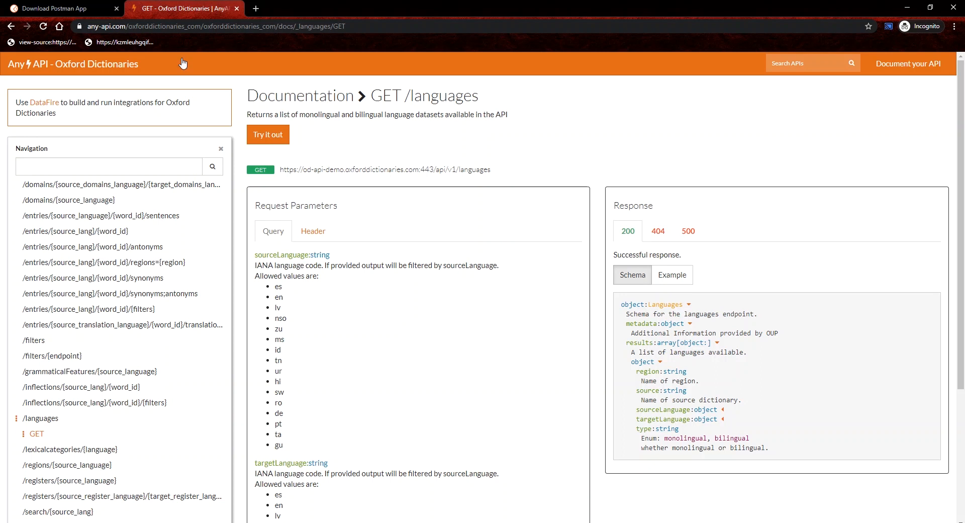
middle_click(10, 26)
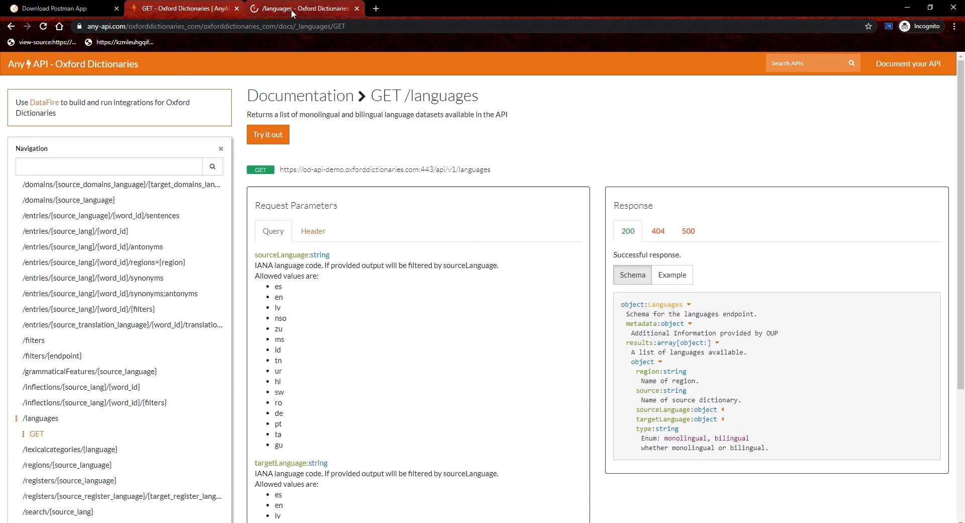
left_click(299, 9)
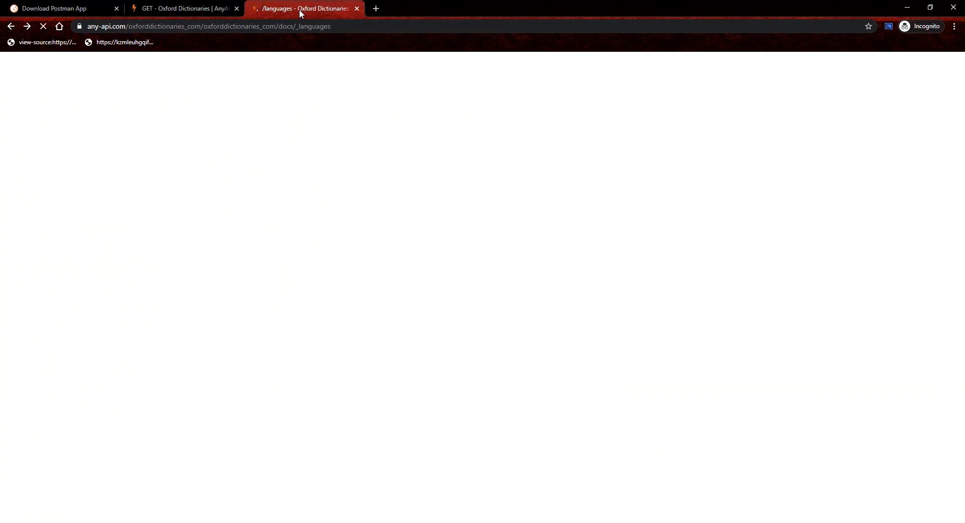
right_click(11, 27)
left_click(38, 63)
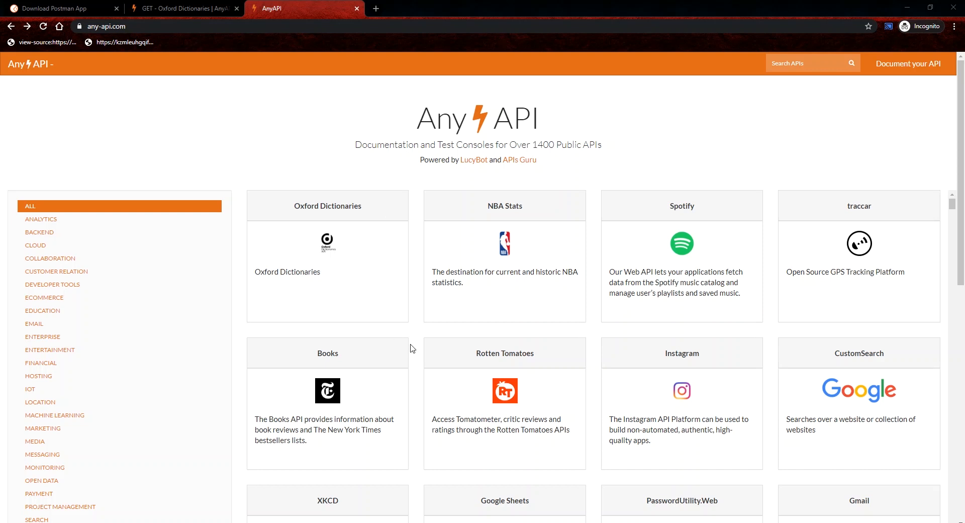
Step: Examine the endpoint URL and the required header parameters in the Oxford Dictionaries GET /languages documentation
left_click(189, 9)
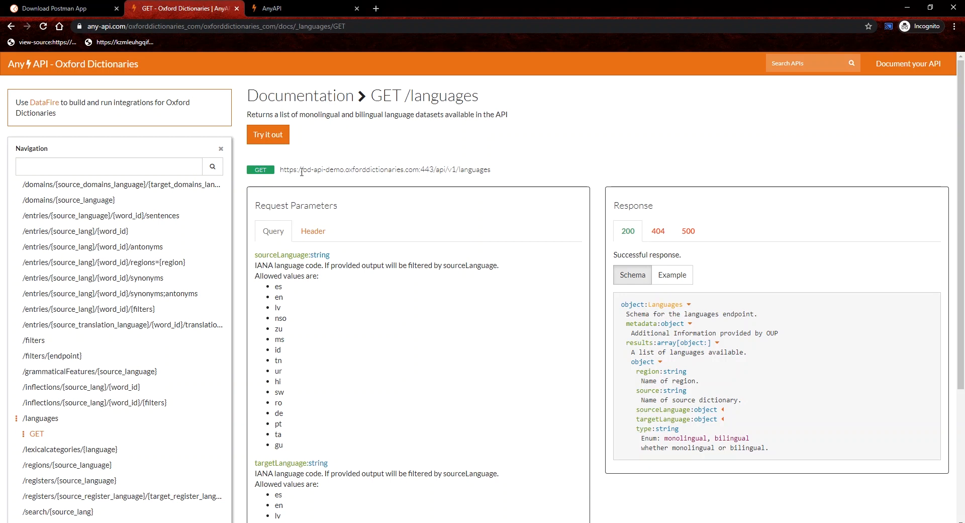
left_click_drag(279, 170, 496, 172)
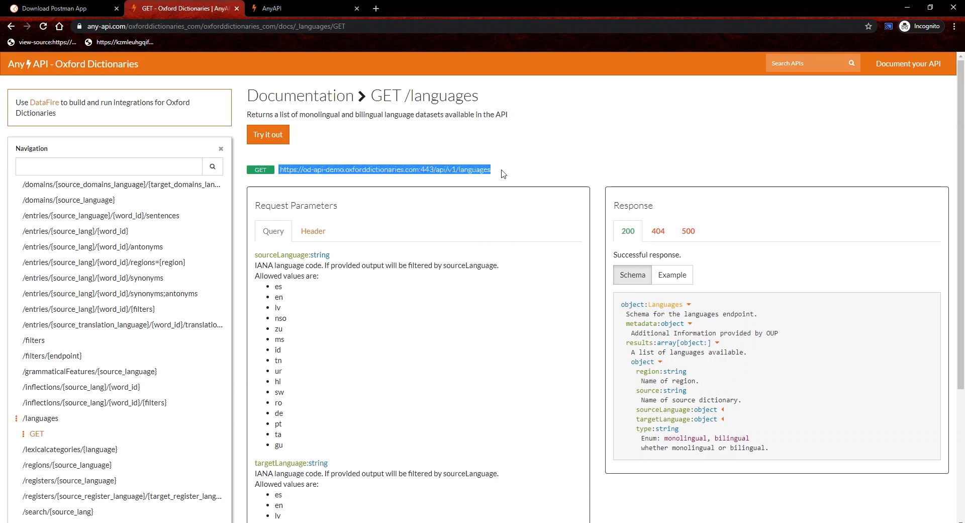
left_click(500, 175)
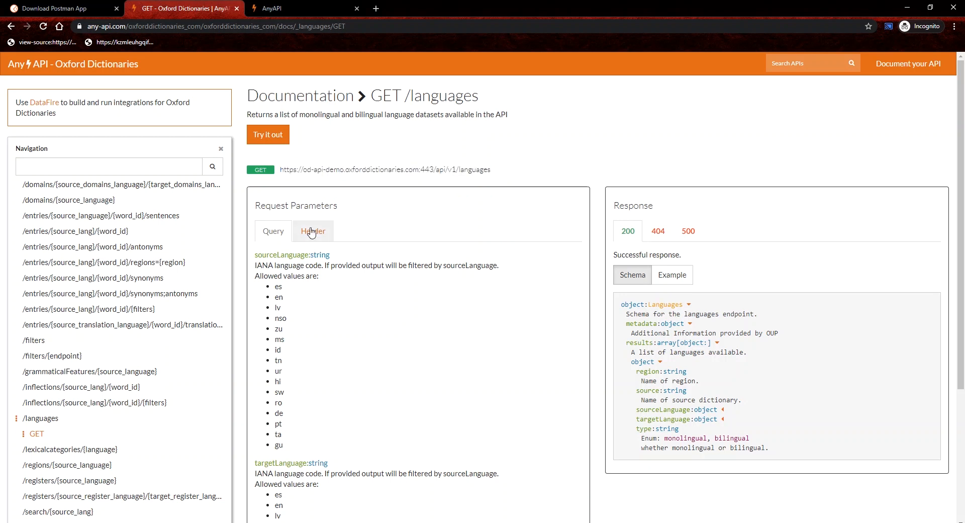
left_click(313, 231)
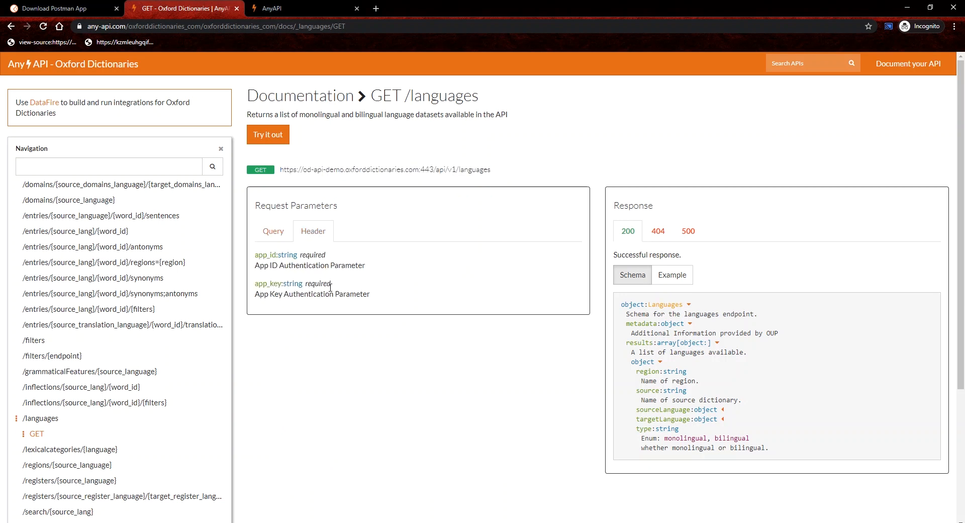
left_click_drag(258, 253, 352, 265)
left_click(301, 272)
left_click_drag(254, 284, 322, 285)
left_click(382, 276)
Step: Review the example response for GET /languages and the descriptions of its 404 and 500 responses
left_click(681, 278)
left_click_drag(621, 304, 664, 409)
left_click(665, 410)
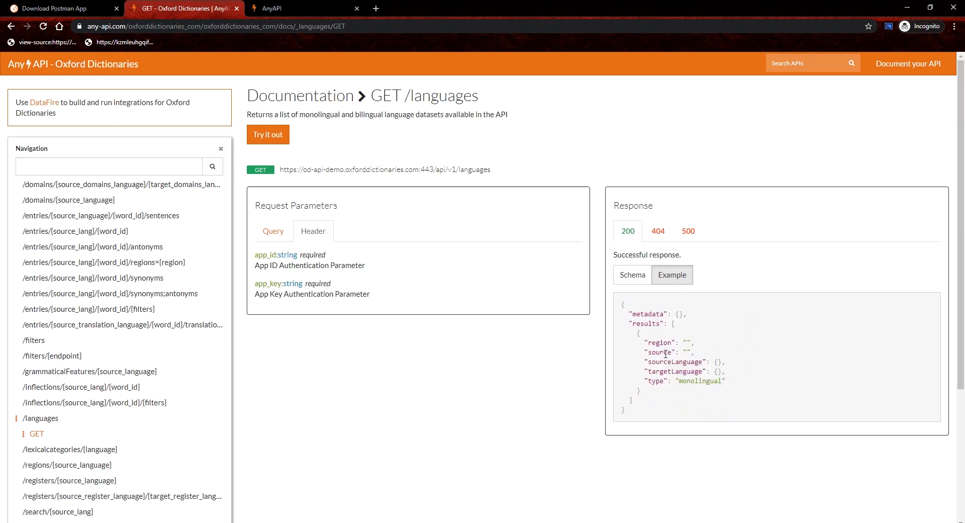
left_click(658, 232)
left_click(689, 231)
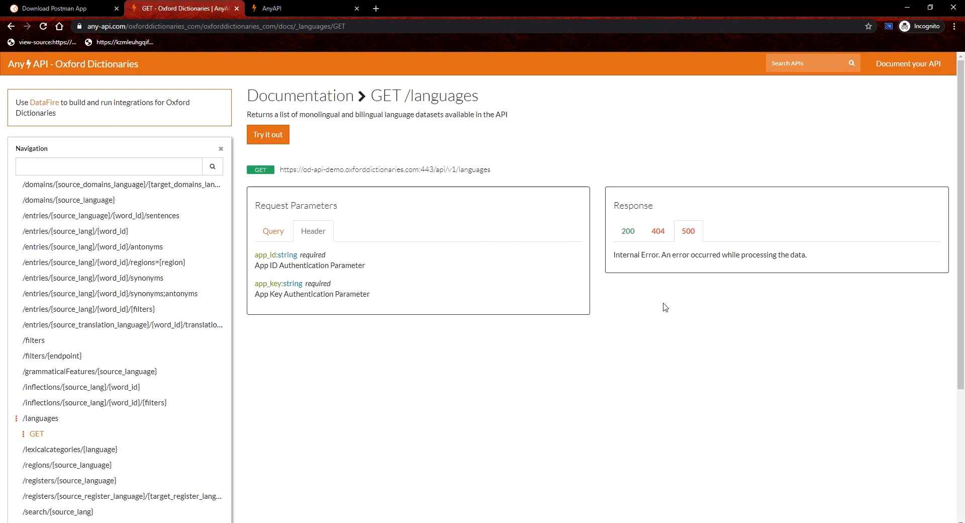
left_click(654, 230)
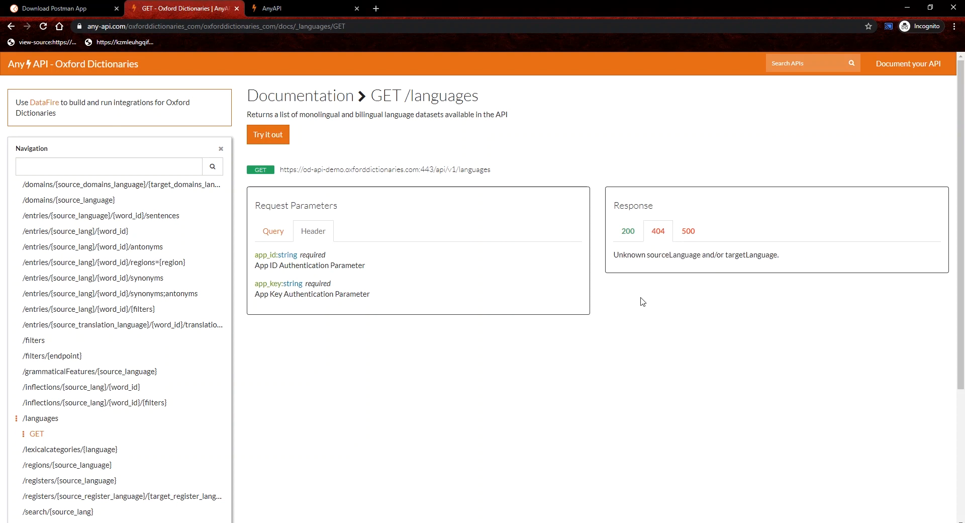
left_click(681, 234)
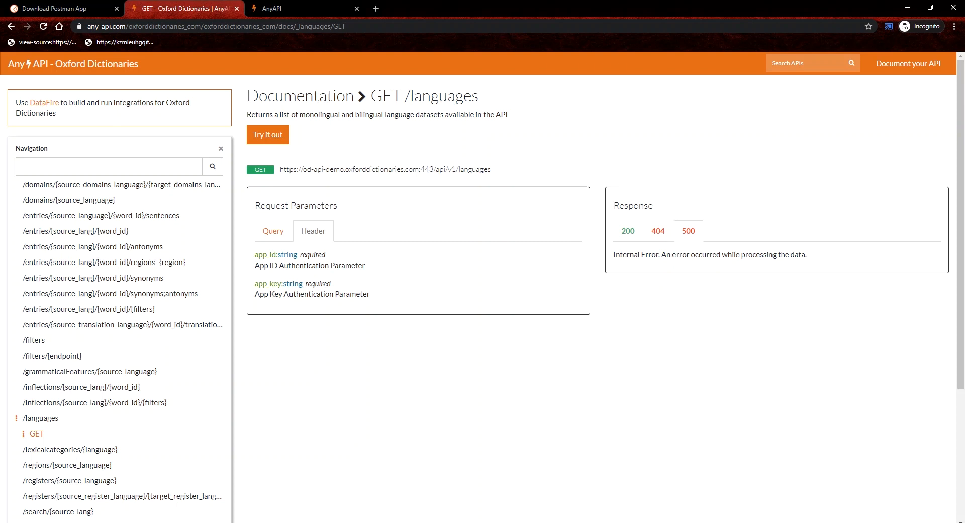
Step: Close the Oxford Dictionaries documentation and look over the currency-pair rates on the Free Forex API home page
key("ctrl+w")
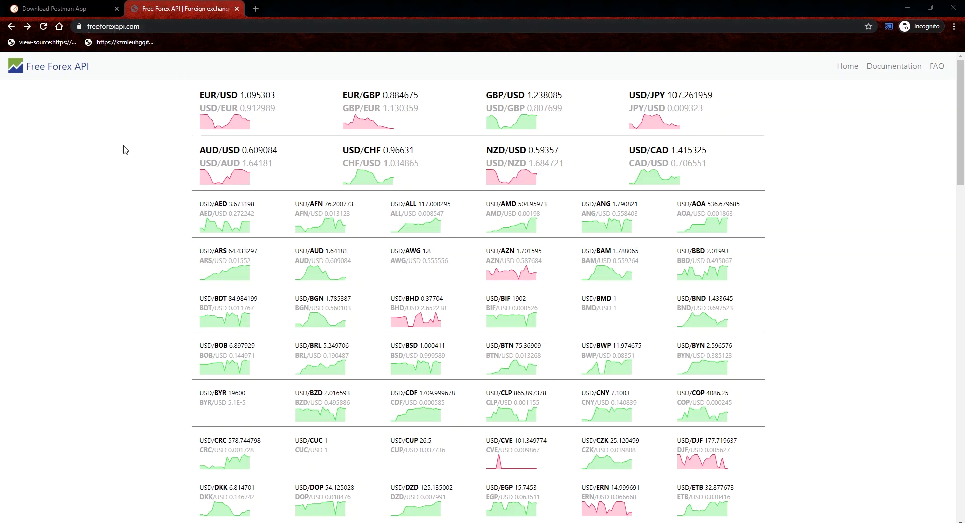
left_click(890, 70)
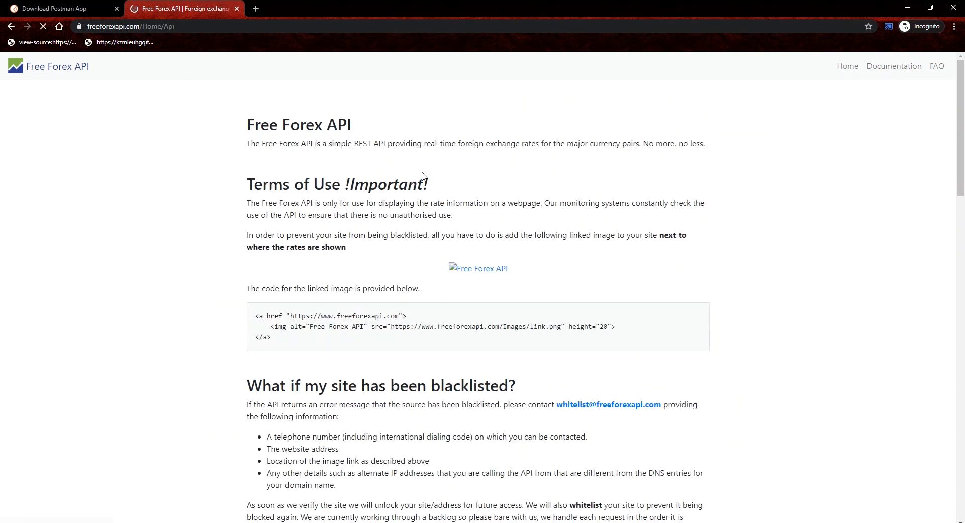
key("alt+Left")
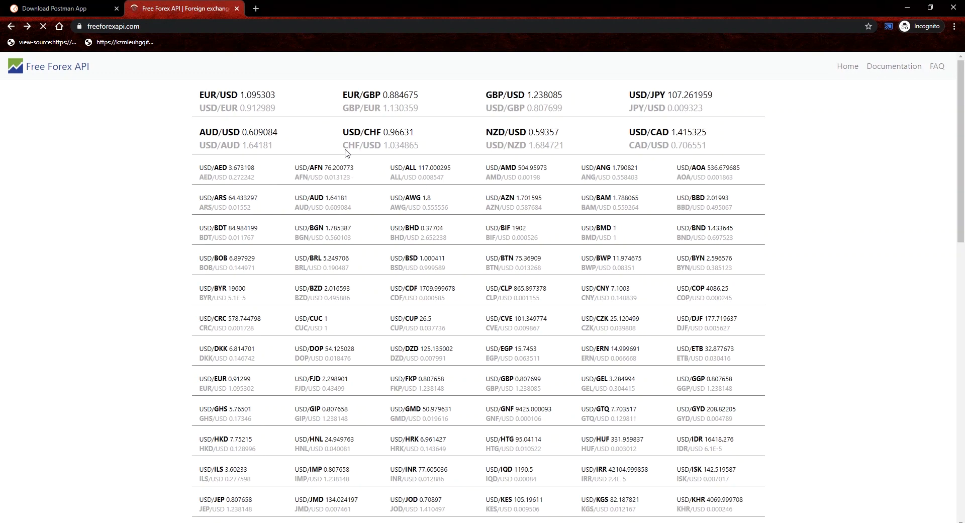
left_click_drag(365, 129, 602, 336)
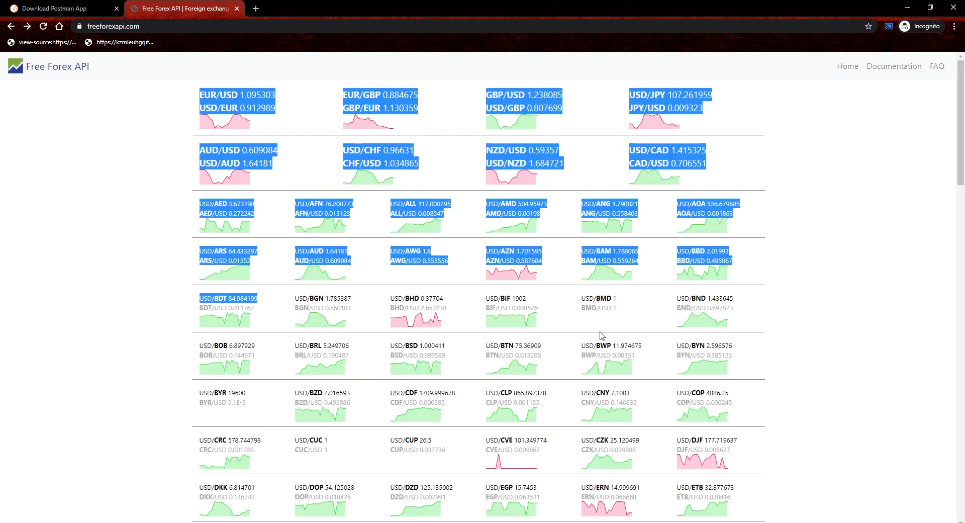
left_click(601, 336)
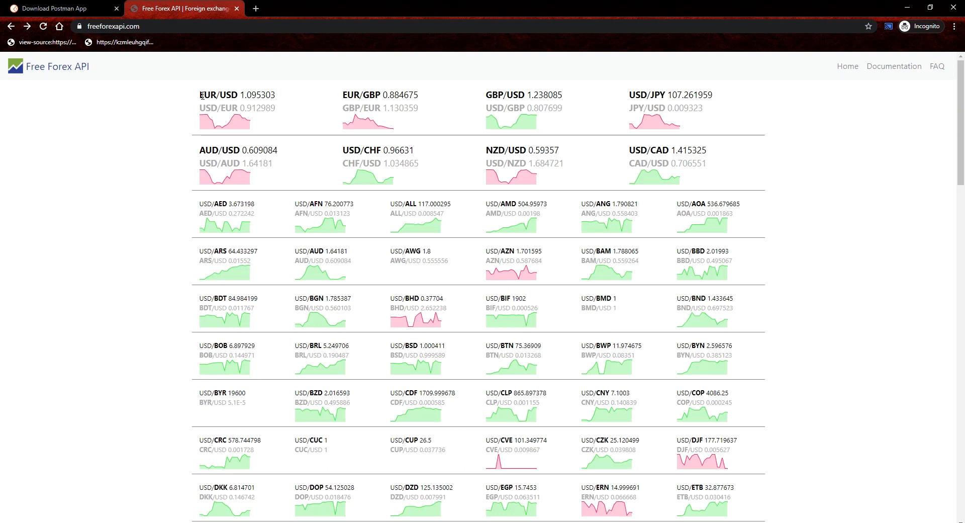
left_click_drag(201, 95, 238, 96)
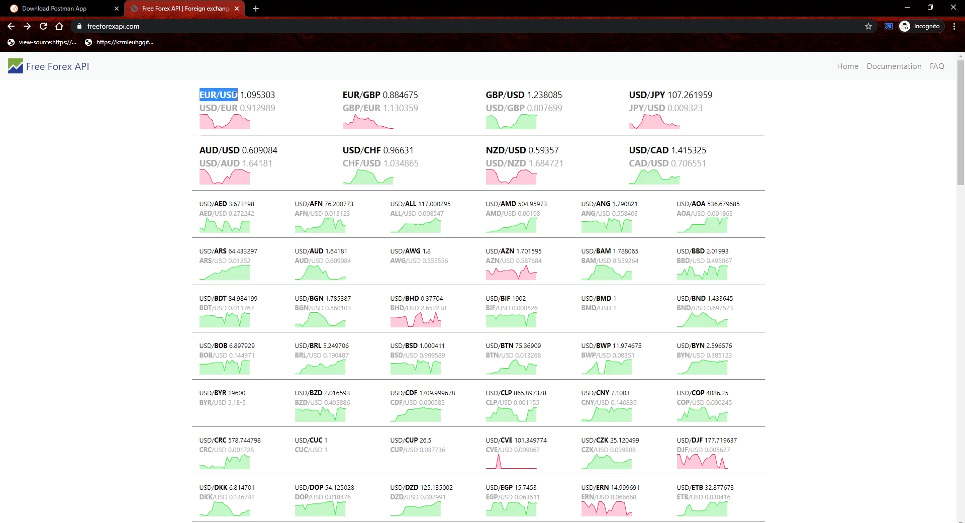
left_click_drag(344, 95, 375, 96)
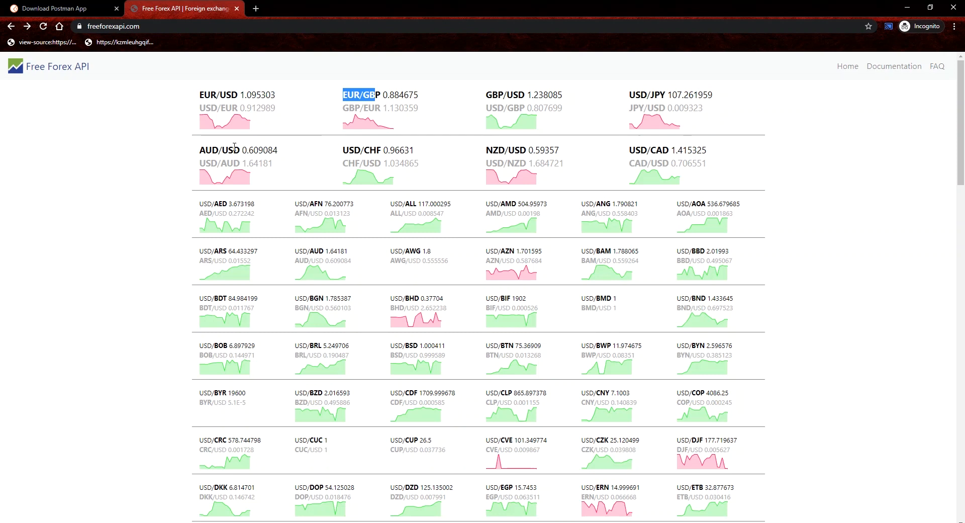
left_click(890, 67)
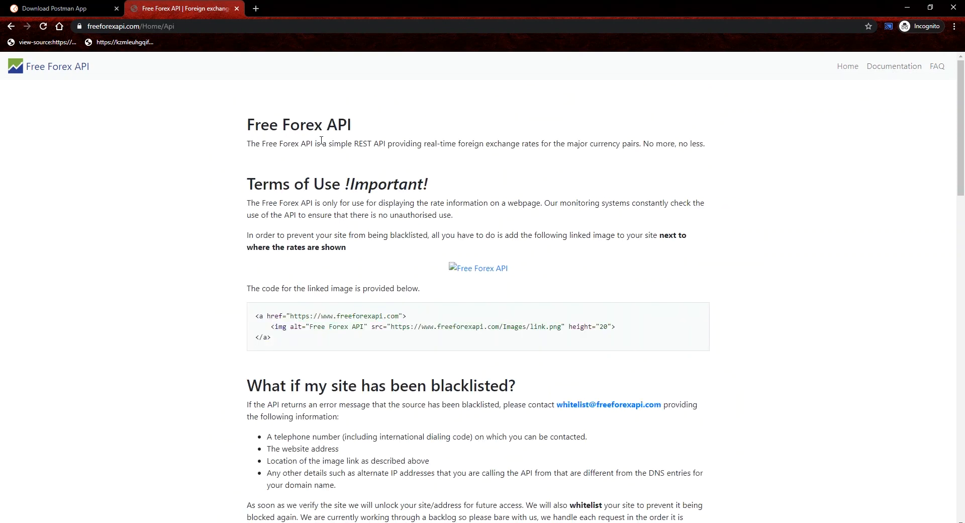
scroll(340, 235, "down", 9)
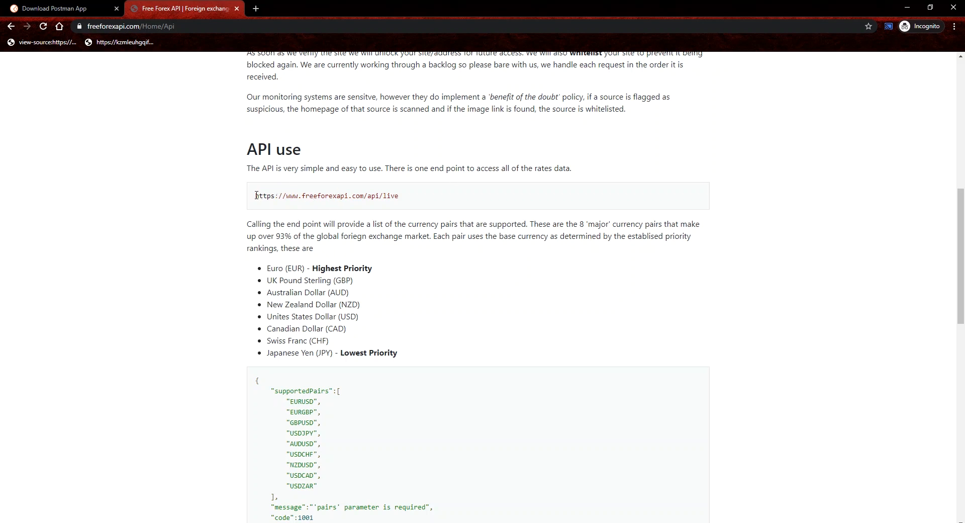
left_click_drag(255, 195, 414, 205)
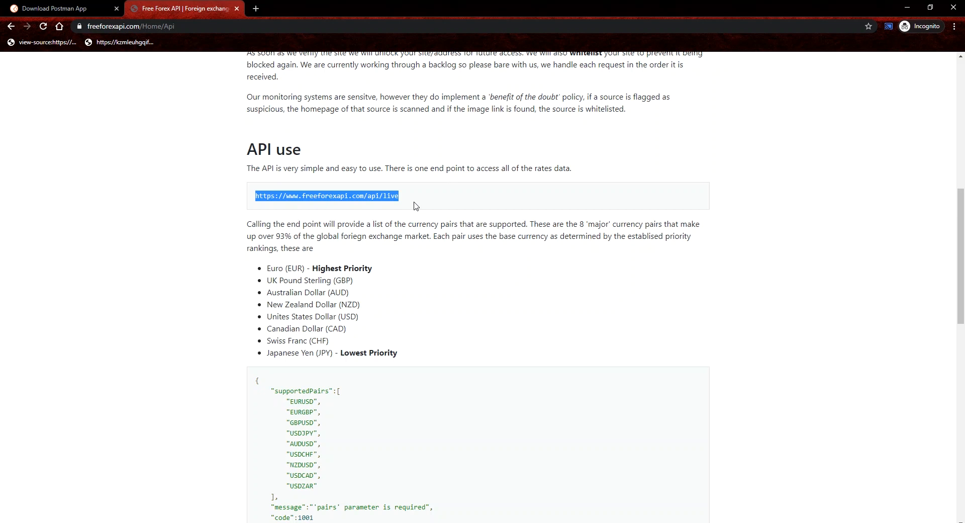
Step: Examine the Get rates data section and its example request for the EURUSD pair
scroll(417, 206, "down", 8)
left_click_drag(248, 157, 343, 164)
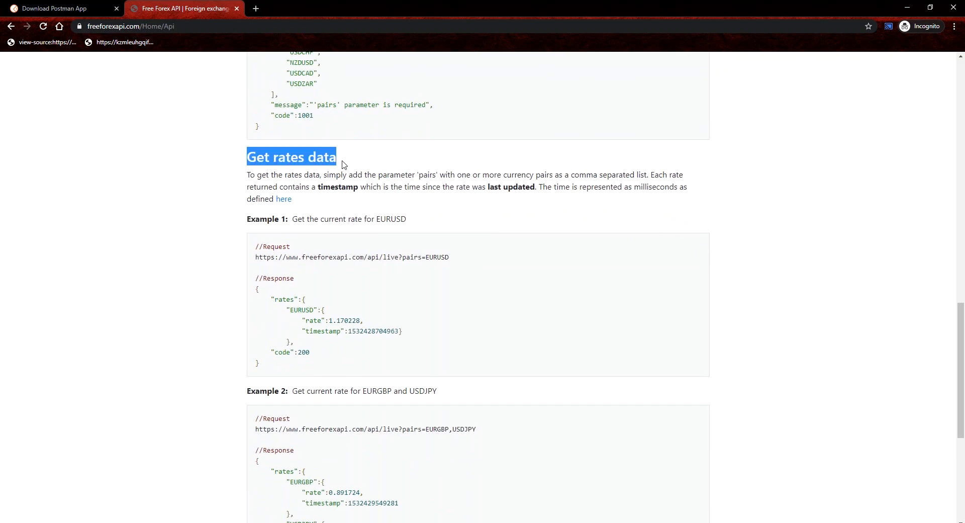
triple_click(252, 157)
triple_click(322, 159)
left_click(273, 246)
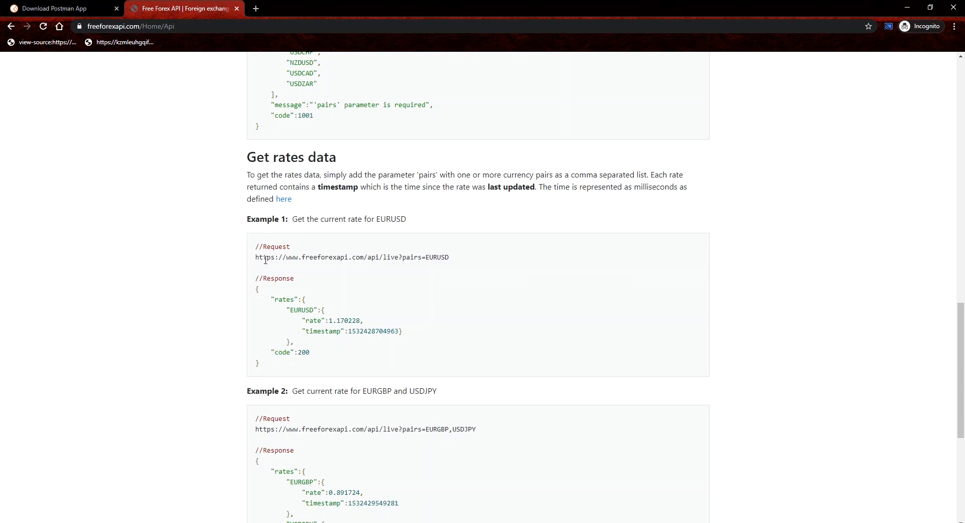
Step: Highlight the Example 1 request URL for the EURUSD pair and examine its JSON response
left_click_drag(255, 258, 469, 262)
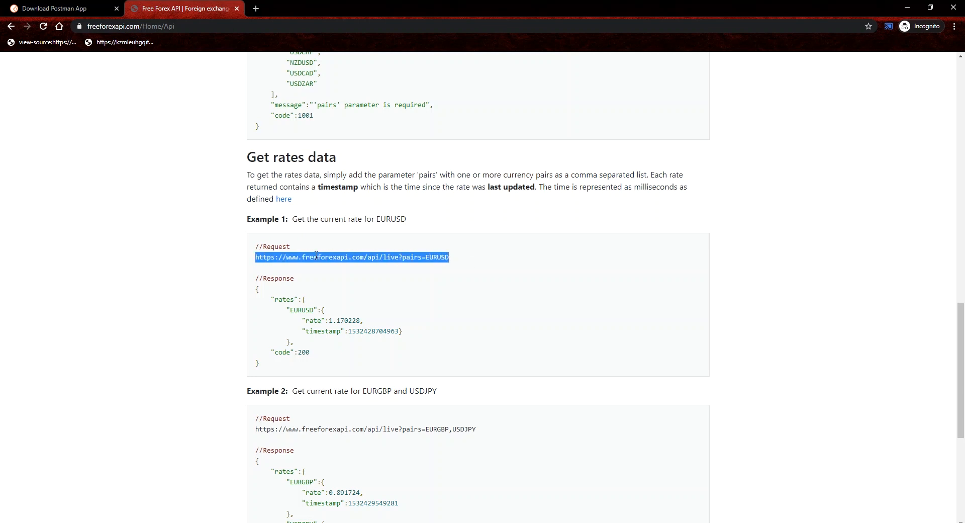
left_click(407, 257)
triple_click(411, 257)
left_click(340, 258)
left_click_drag(254, 294, 329, 360)
left_click(332, 368)
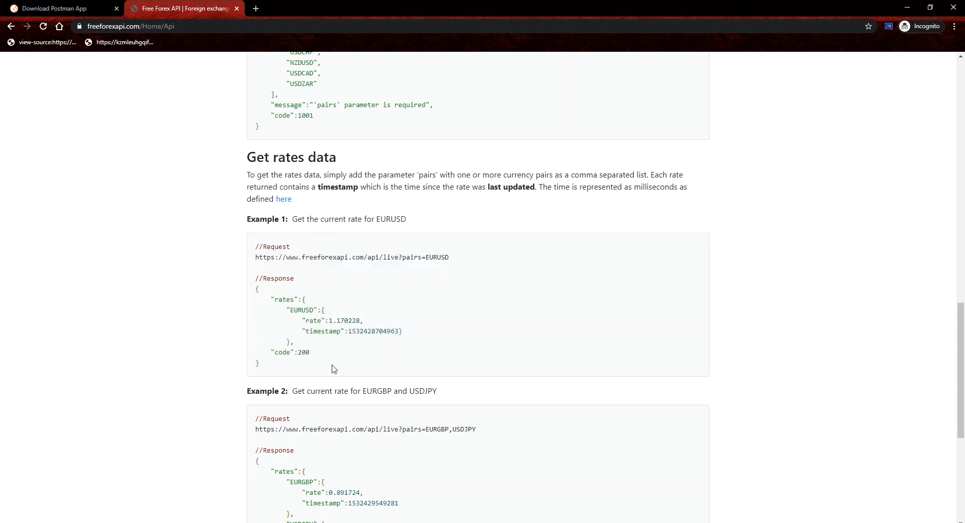
Step: Compare the pairs values in the Example 1 and Example 2 requests, and highlight the Example 1 response block
scroll(331, 368, "down", 3)
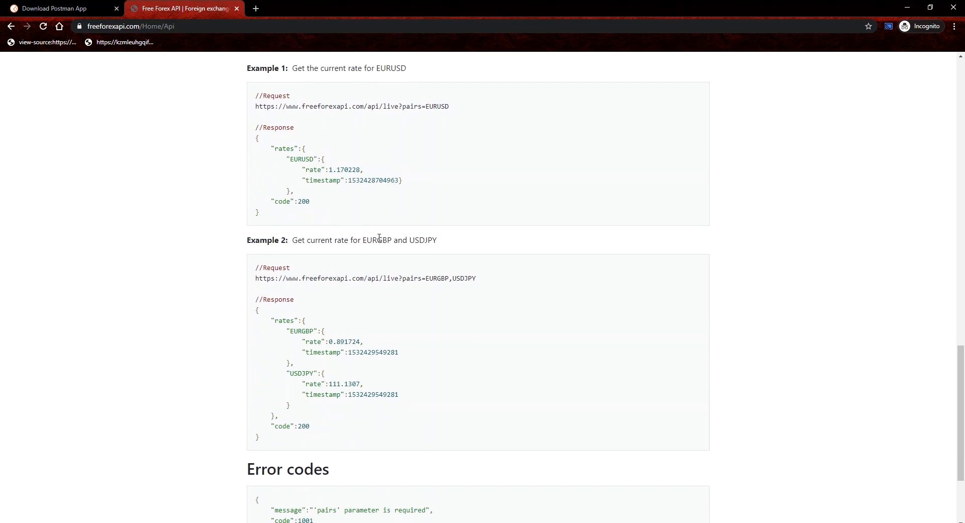
double_click(411, 278)
double_click(438, 279)
scroll(475, 278, "up", 1)
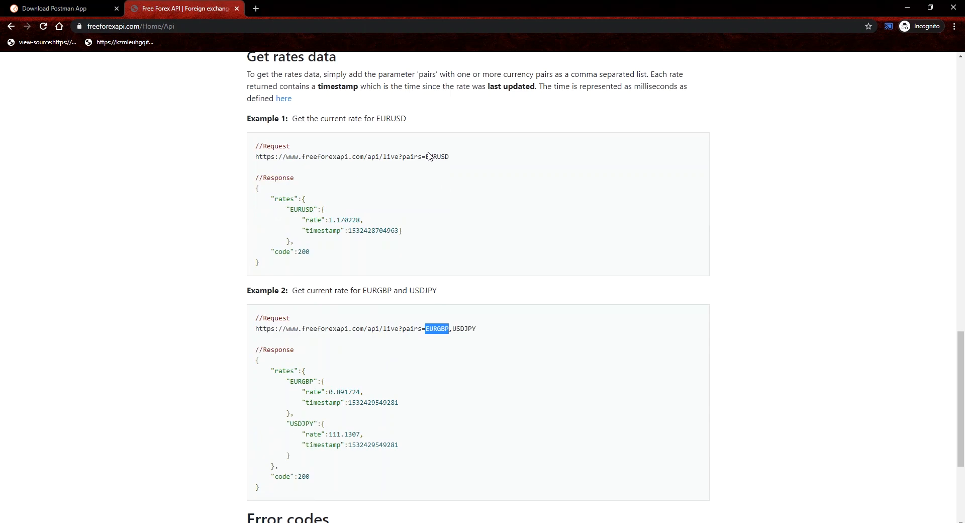
double_click(437, 156)
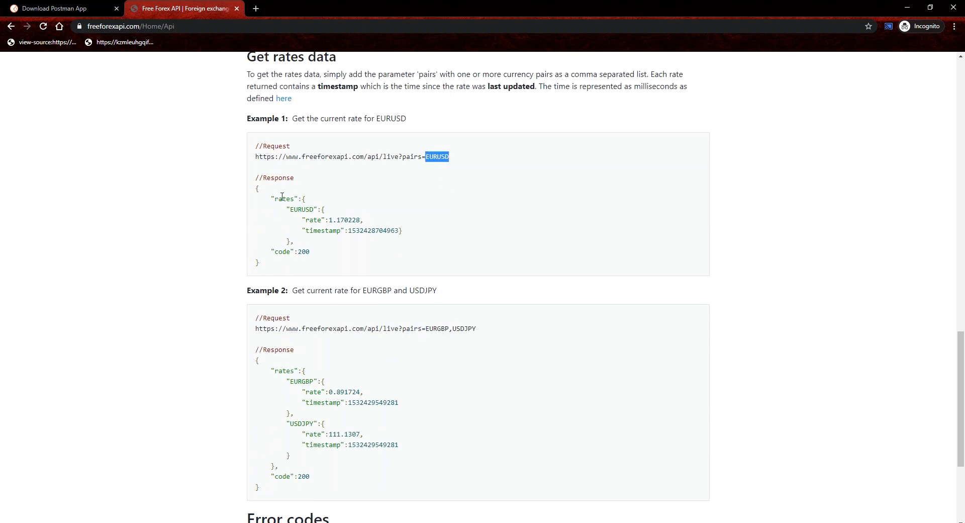
left_click_drag(257, 187, 348, 264)
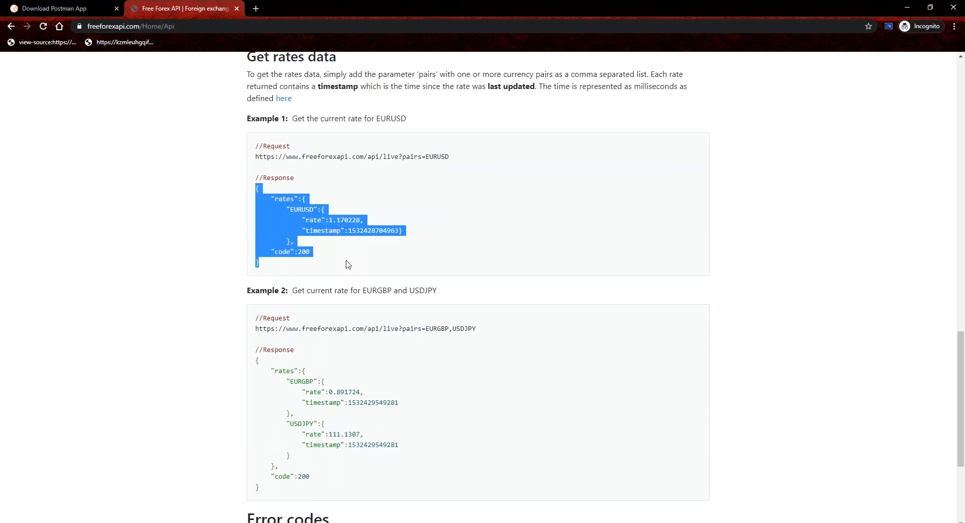
left_click(348, 264)
Step: Examine Example 2's query string ?pairs=EURGBP,USDJPY and highlight its JSON response with both currency pairs
scroll(354, 267, "down", 3)
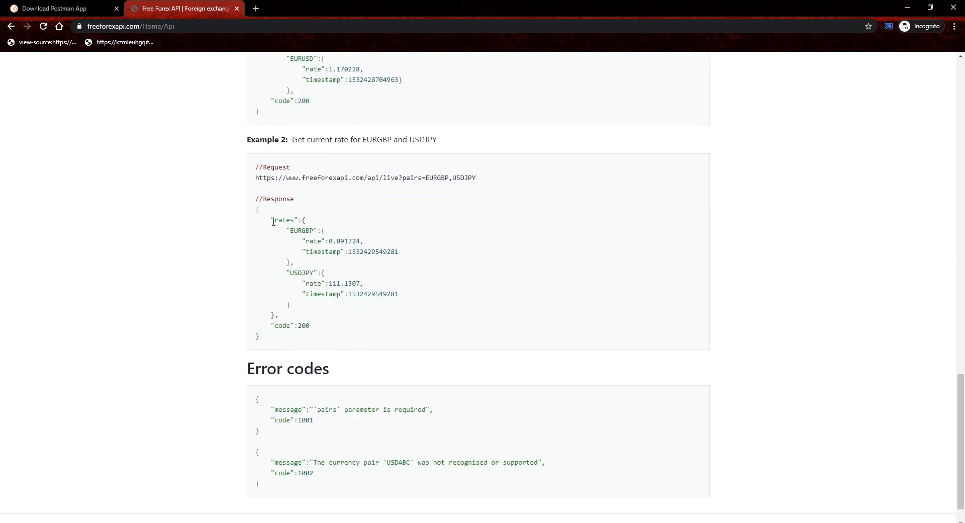
double_click(436, 179)
double_click(464, 178)
double_click(435, 178)
double_click(459, 178)
left_click(415, 181)
left_click_drag(399, 178, 476, 180)
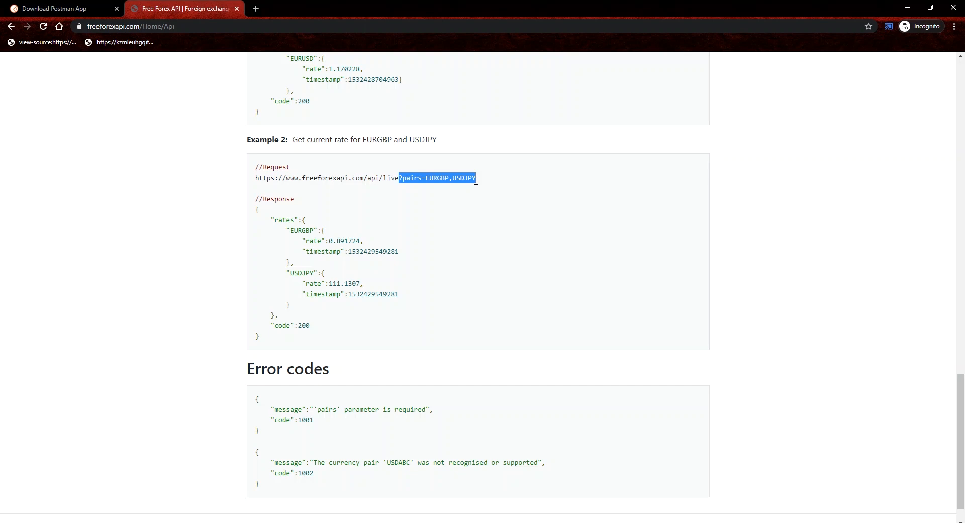
left_click(361, 189)
left_click_drag(255, 210, 357, 340)
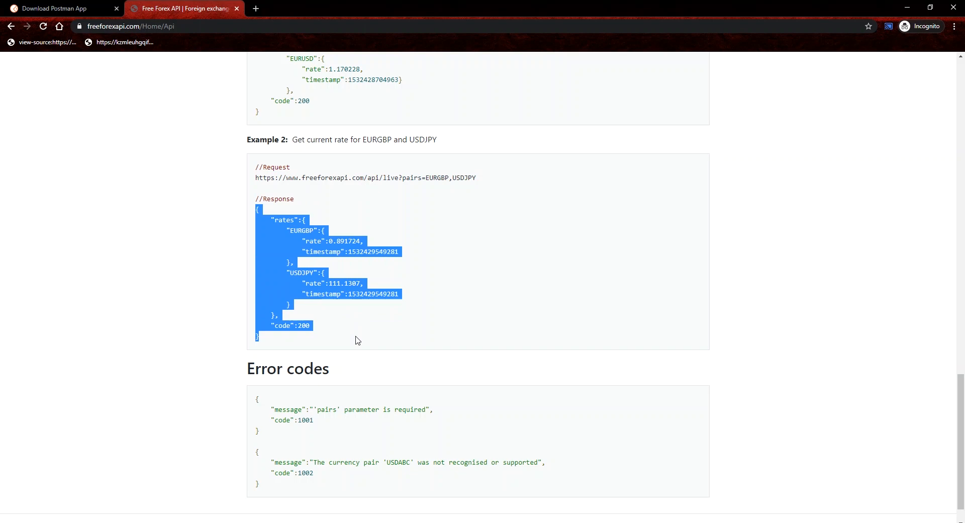
Step: Review the Error codes section, highlighting the messages for a missing pairs parameter and an unsupported currency pair, and code 1002
scroll(357, 340, "down", 1)
left_click(282, 349)
triple_click(275, 335)
left_click(274, 335)
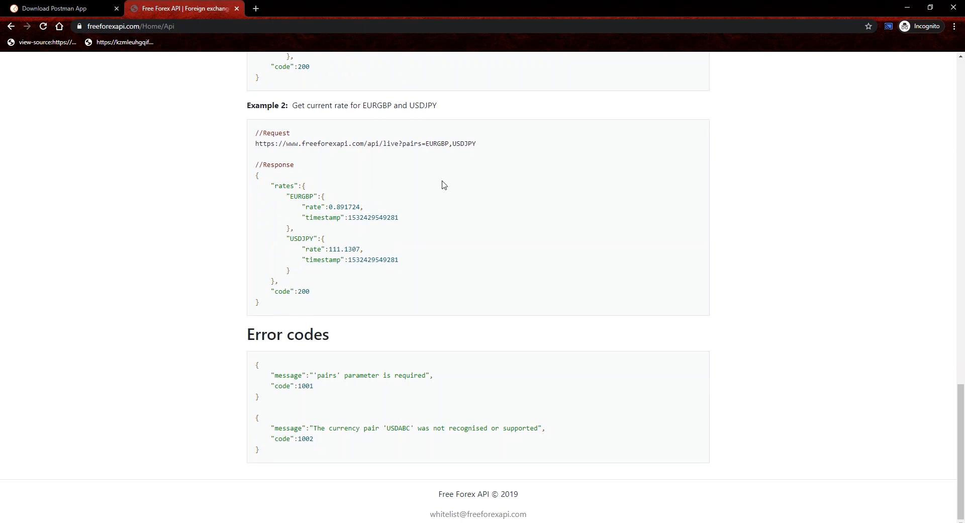
double_click(436, 144)
left_click(435, 145)
left_click_drag(274, 376, 465, 377)
left_click_drag(272, 376, 437, 379)
left_click(438, 380)
left_click_drag(267, 428, 539, 427)
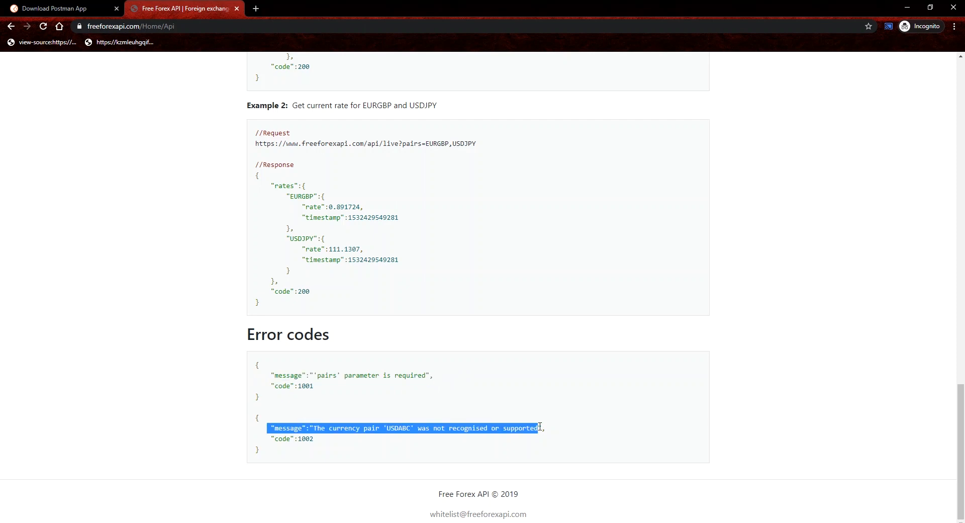
double_click(305, 440)
left_click(318, 442)
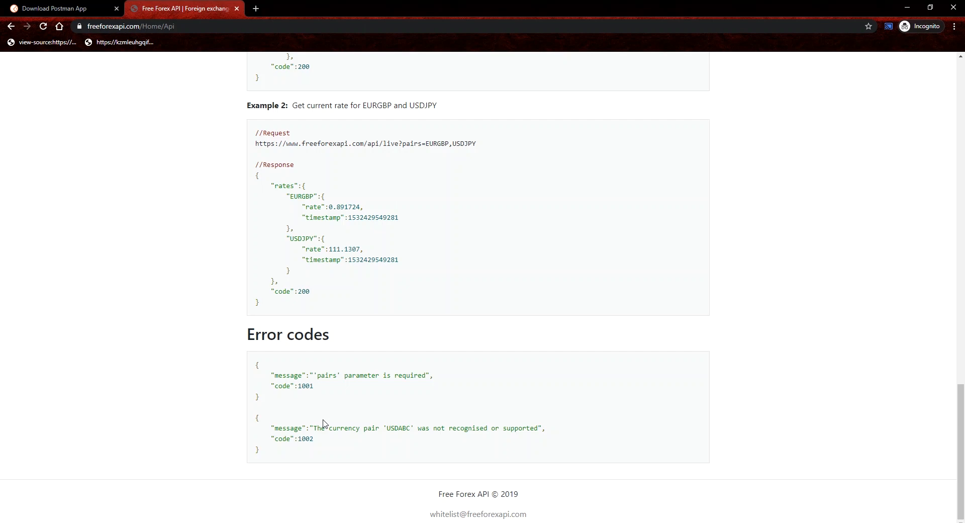
scroll(377, 142, "up", 5)
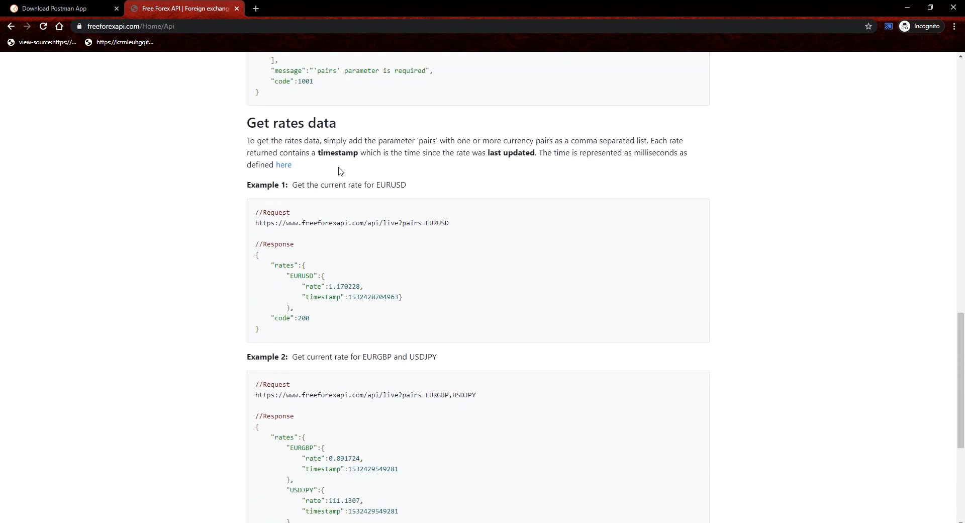
triple_click(409, 222)
key("ctrl+c")
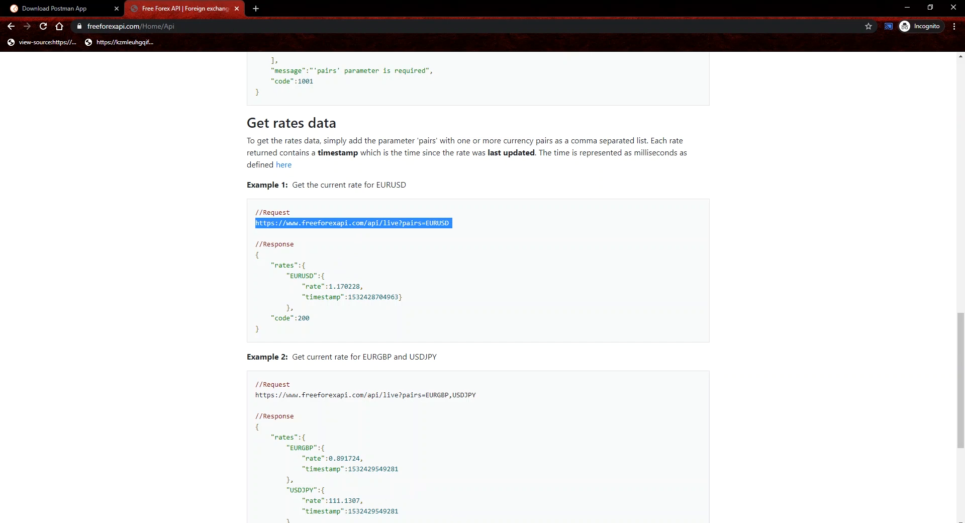
key("alt+Tab")
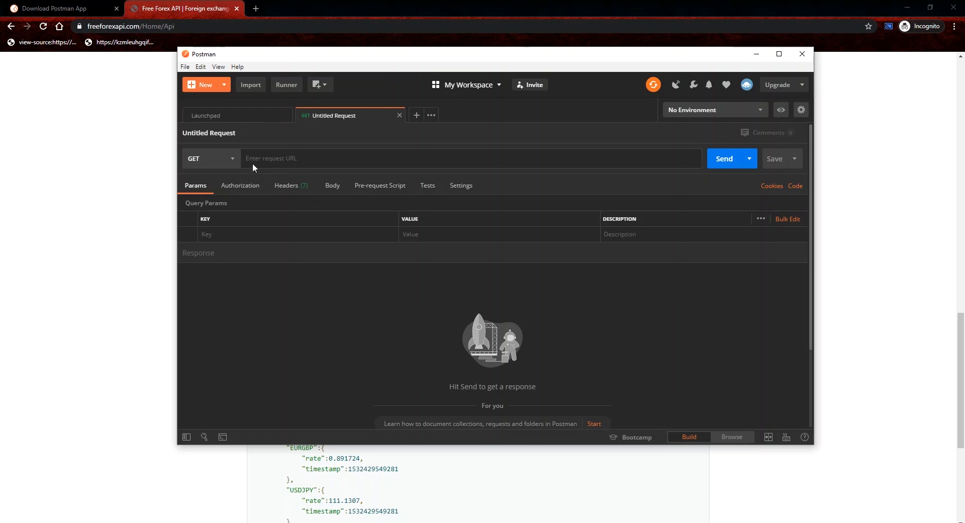
left_click_drag(318, 67, 363, 302)
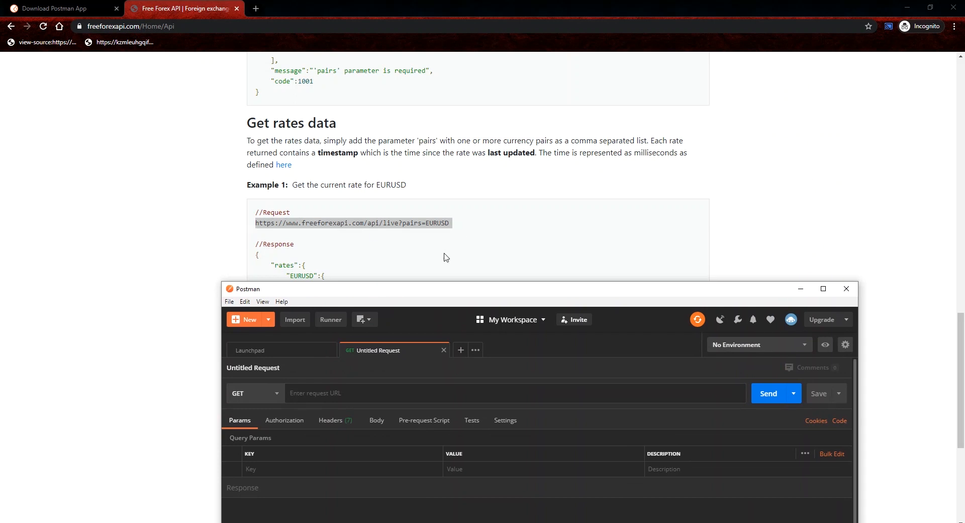
left_click_drag(395, 293, 395, 205)
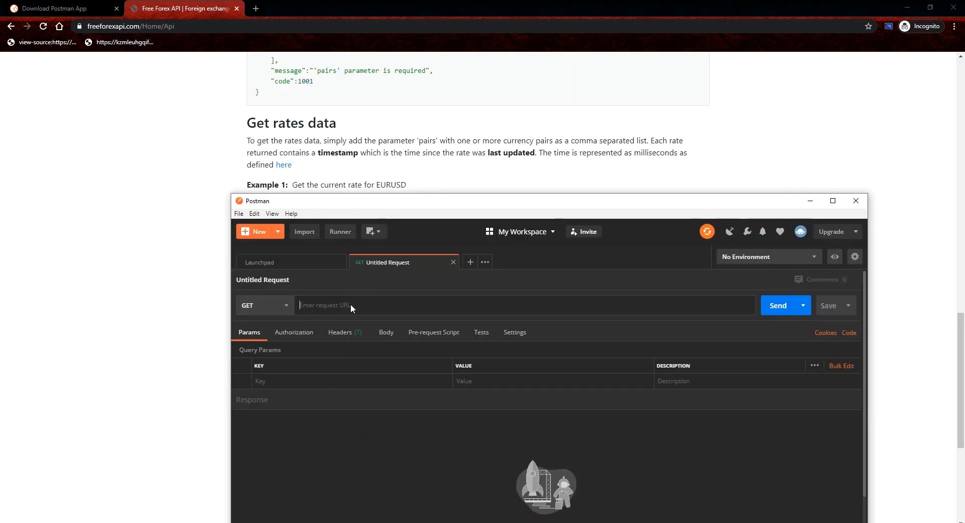
key("ctrl+v")
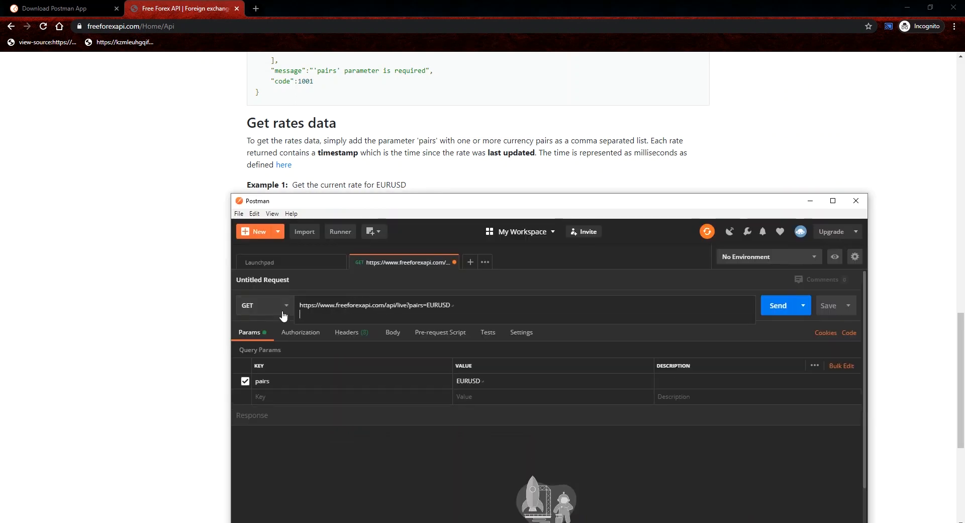
Step: Choose GET as the request method and send the EURUSD rate request
left_click(283, 312)
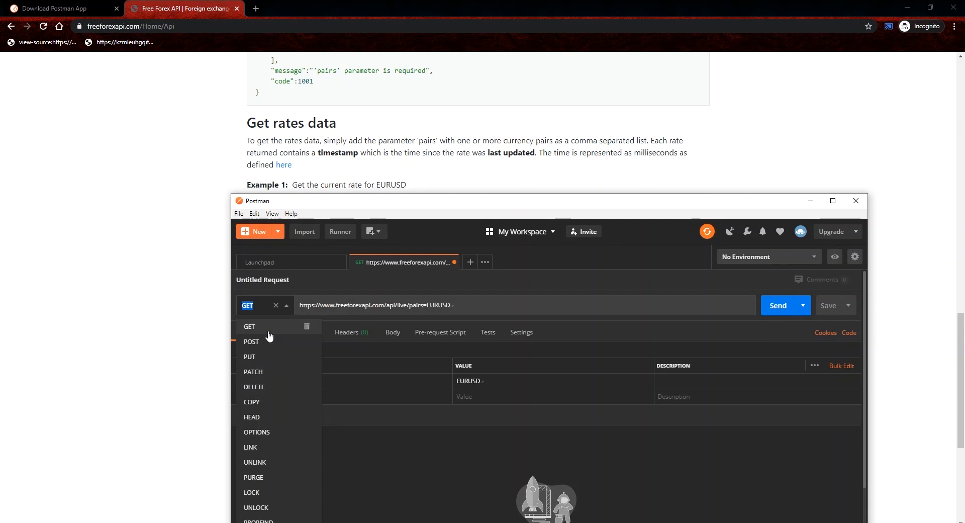
left_click(269, 330)
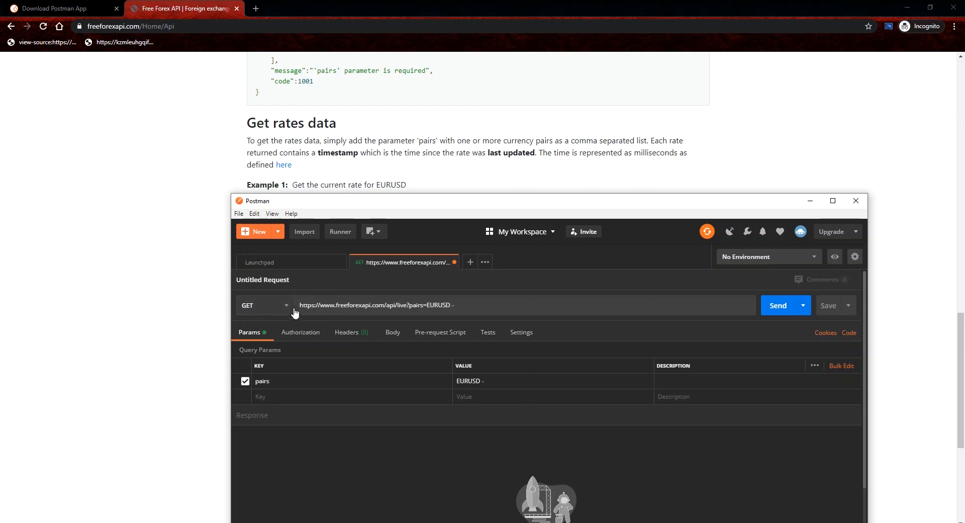
left_click_drag(308, 305, 457, 308)
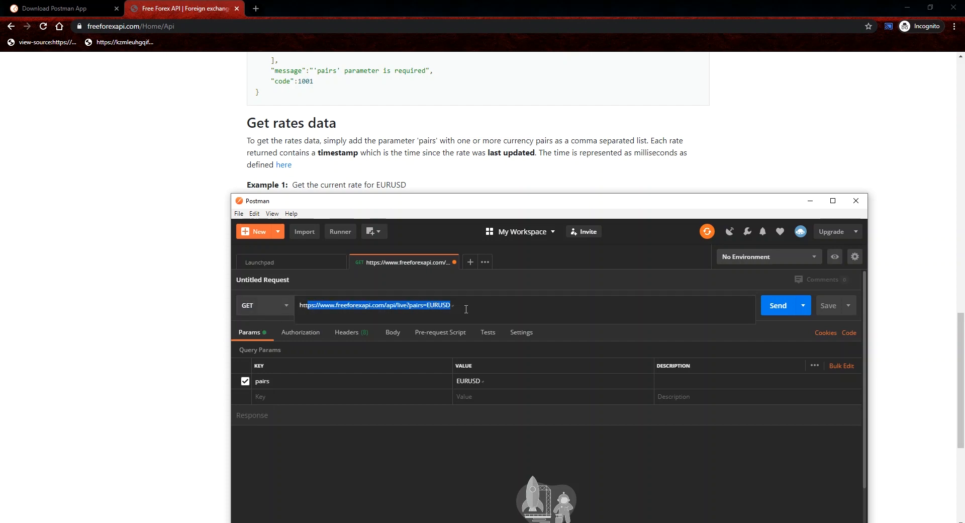
left_click(465, 307)
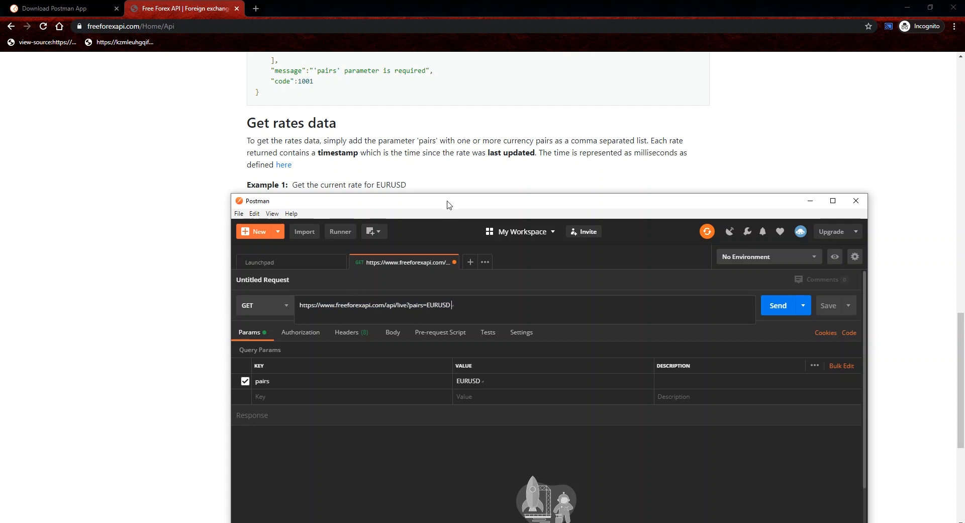
left_click(779, 309)
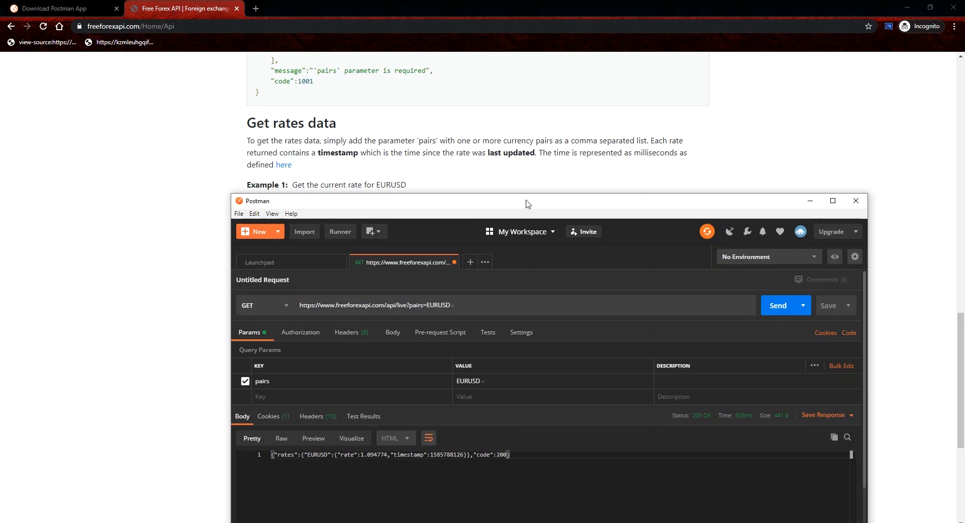
Step: Compare the returned response body with the documentation's Example 1 response in the browser, and return to Postman
left_click_drag(527, 204, 669, 94)
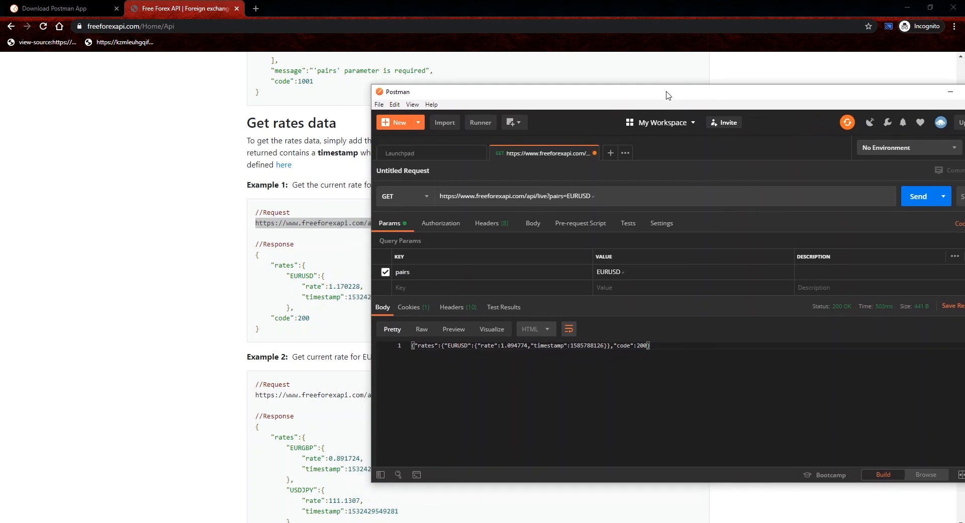
triple_click(455, 346)
left_click(257, 254)
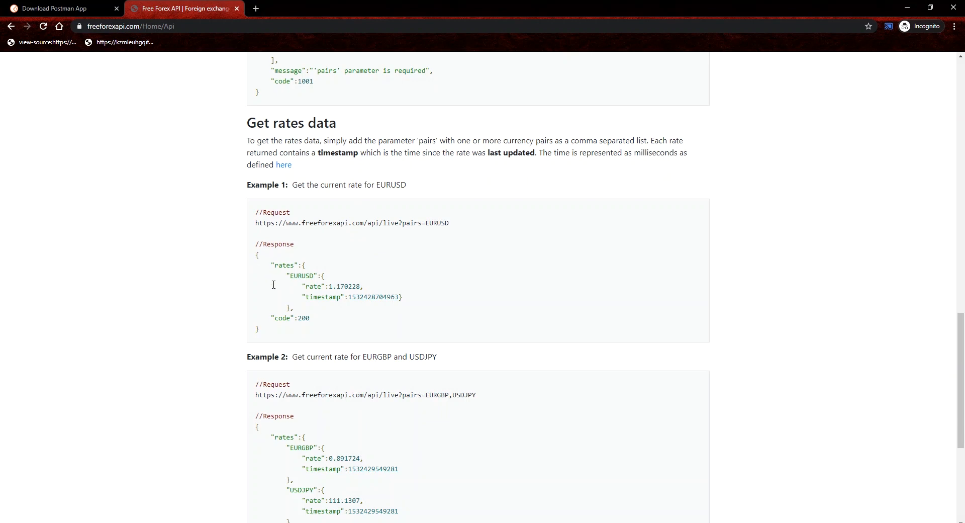
key("alt+Tab")
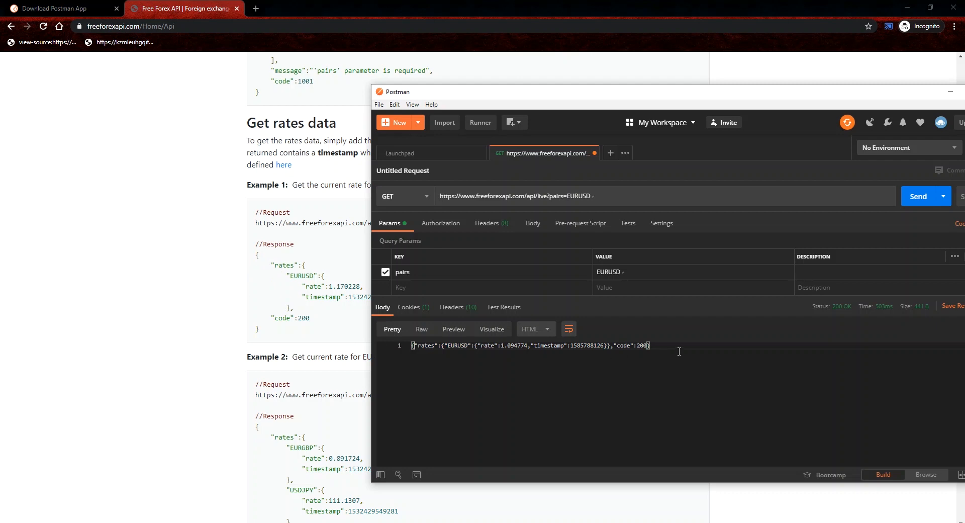
Step: Inspect the rate, timestamp and code fields in the response body, along with the status and response time
double_click(493, 345)
left_click(509, 347)
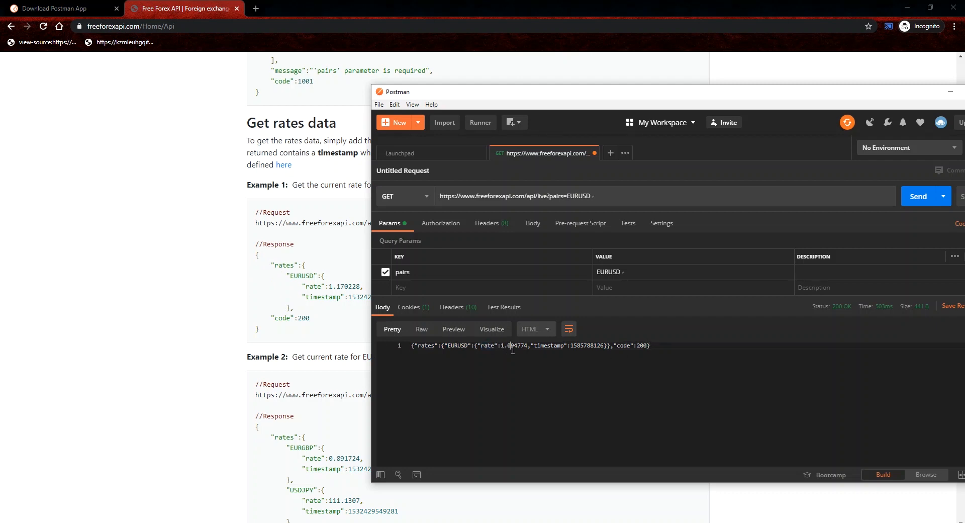
double_click(552, 346)
double_click(580, 345)
double_click(623, 346)
double_click(641, 346)
left_click_drag(778, 101, 682, 108)
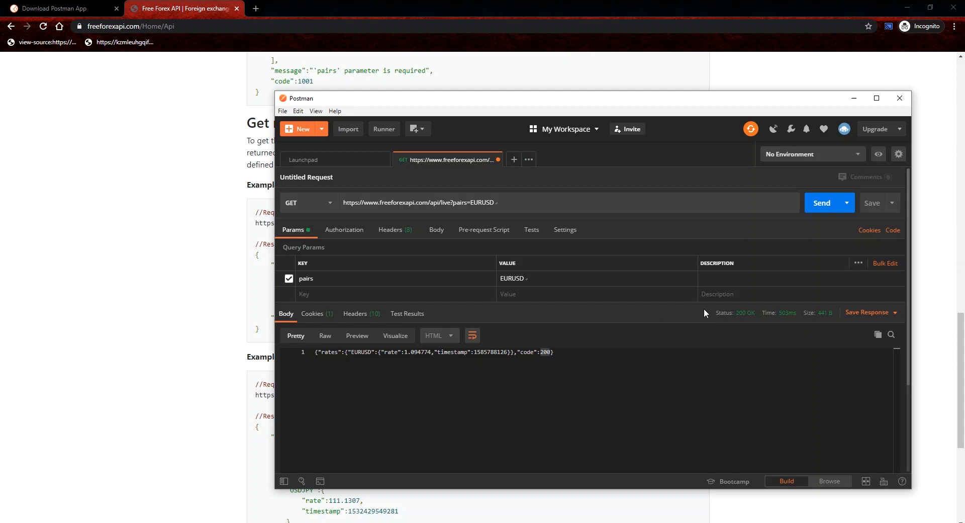
mouse_move(791, 315)
left_click(366, 362)
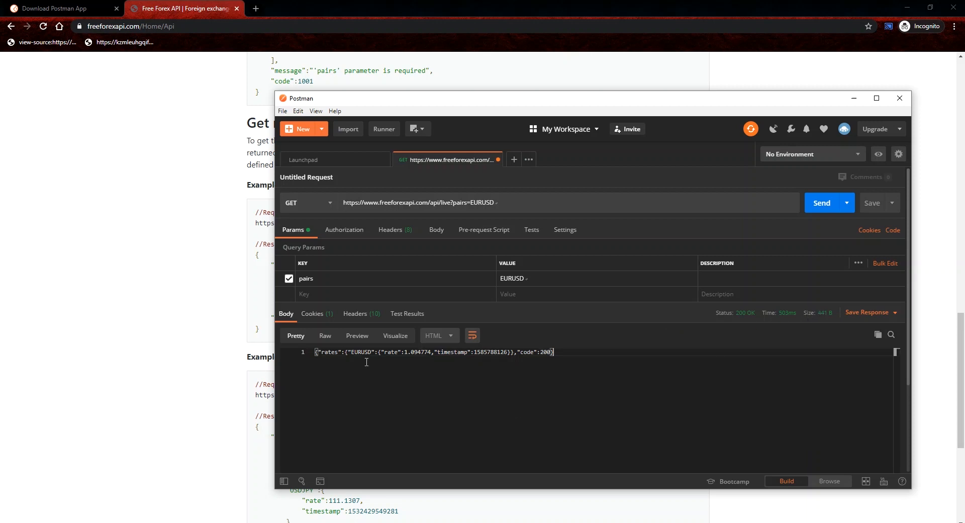
Step: View the response body in the Raw, Preview and Visualize modes, and return to the Pretty view
left_click(325, 336)
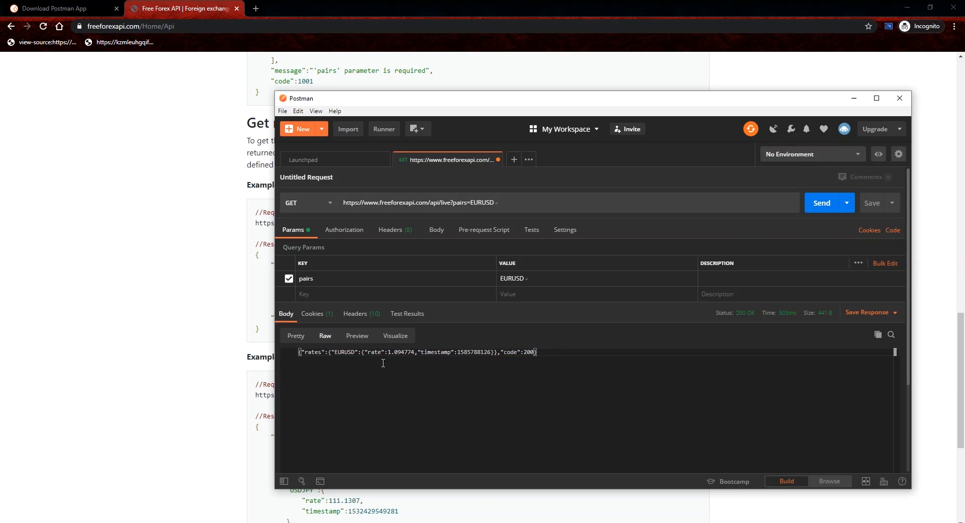
left_click(355, 335)
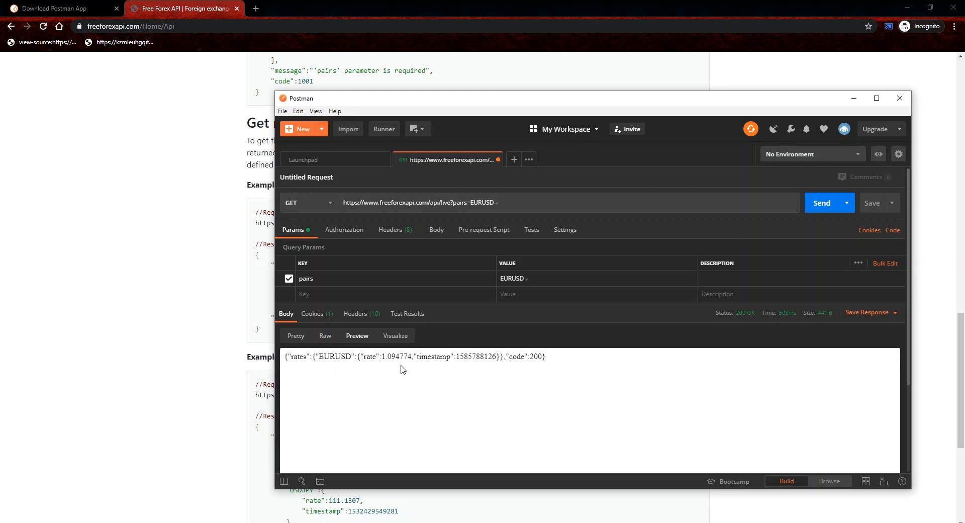
left_click(396, 336)
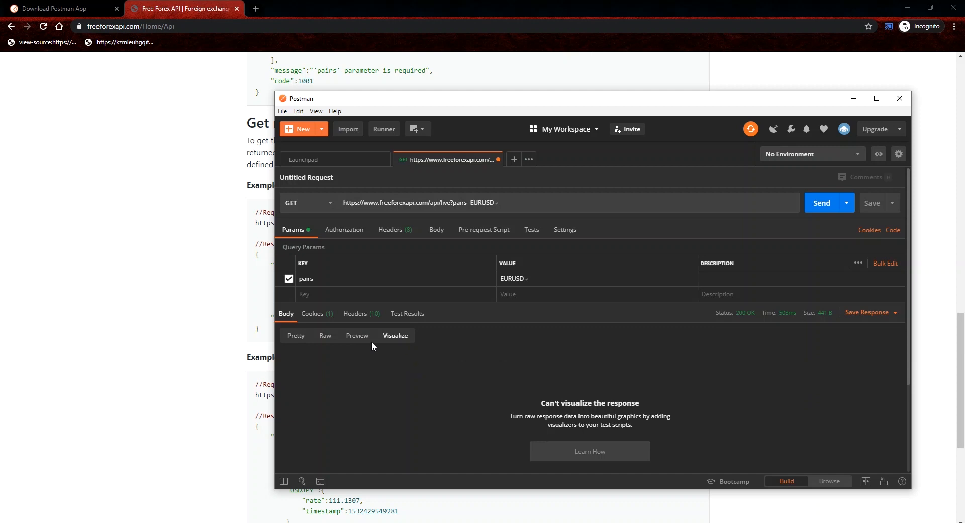
left_click(297, 336)
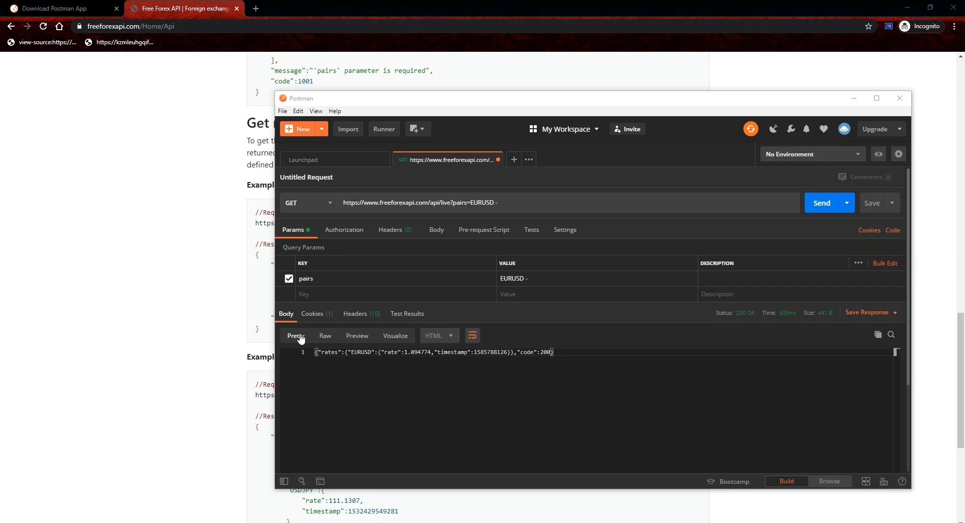
Step: Try the XML and HTML formats for displaying the Pretty response body
triple_click(420, 352)
left_click(448, 349)
left_click(439, 335)
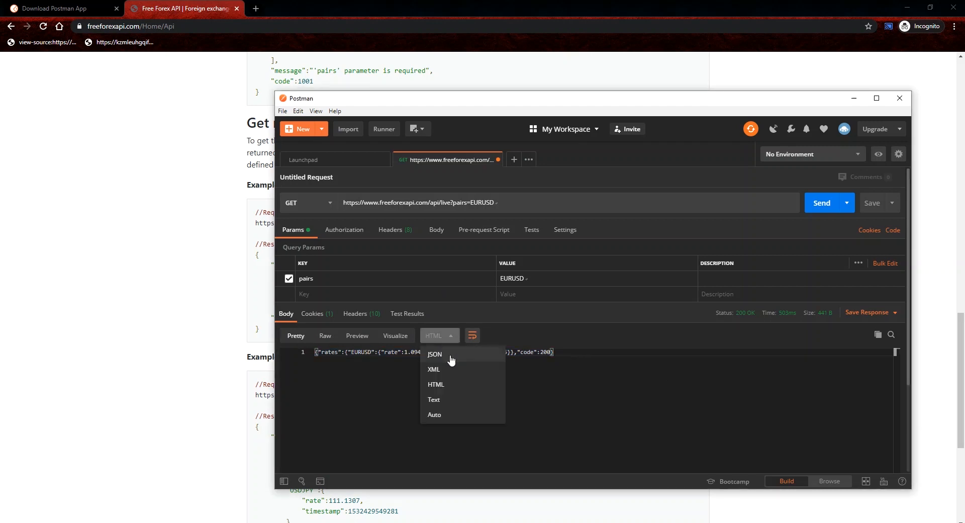
left_click(451, 372)
left_click(437, 337)
left_click(443, 385)
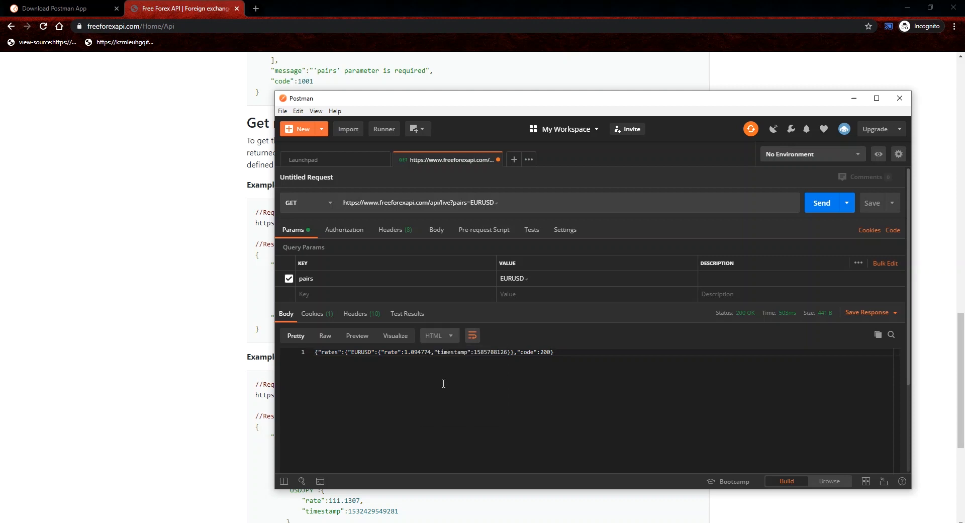
Step: Format the response body as JSON and compare its structure with the documentation's Example 1 response
left_click(446, 338)
left_click(436, 354)
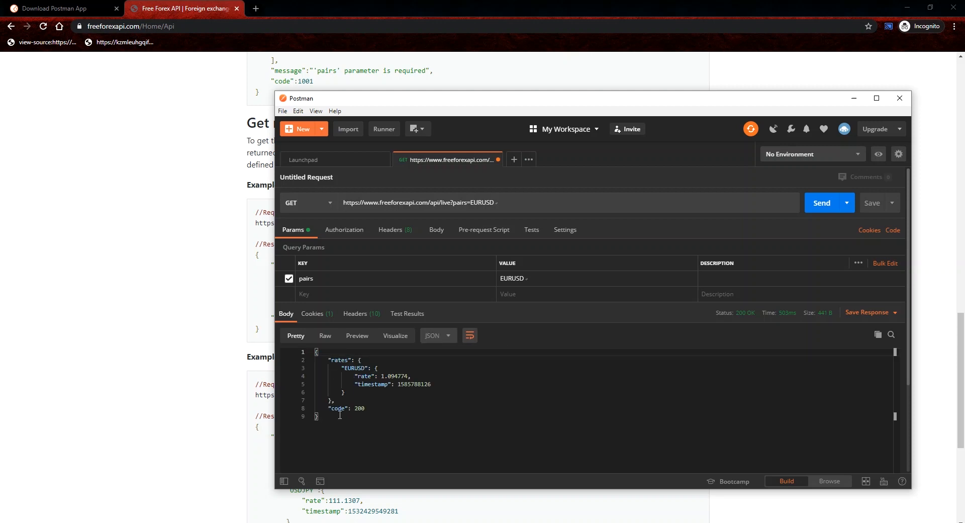
left_click_drag(339, 416, 308, 355)
left_click(368, 384)
left_click_drag(511, 100, 624, 39)
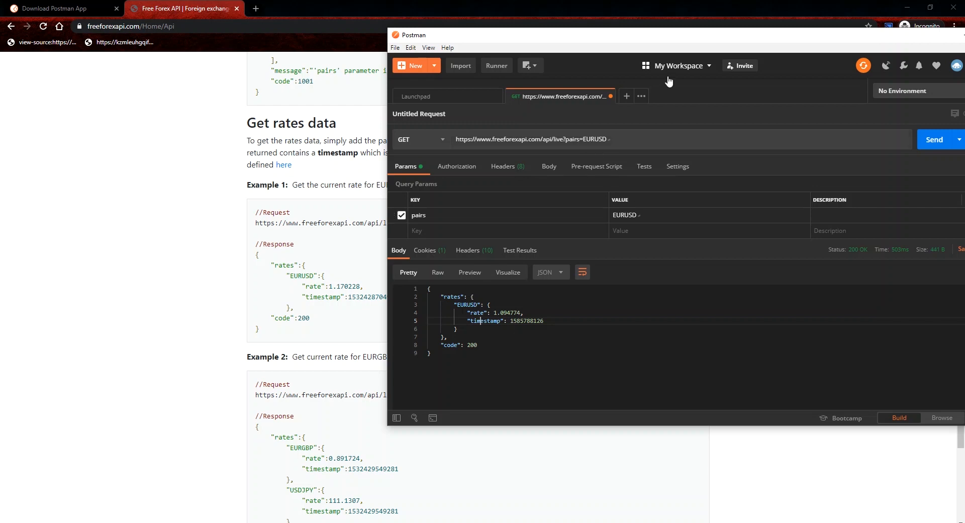
left_click_drag(649, 44, 436, 71)
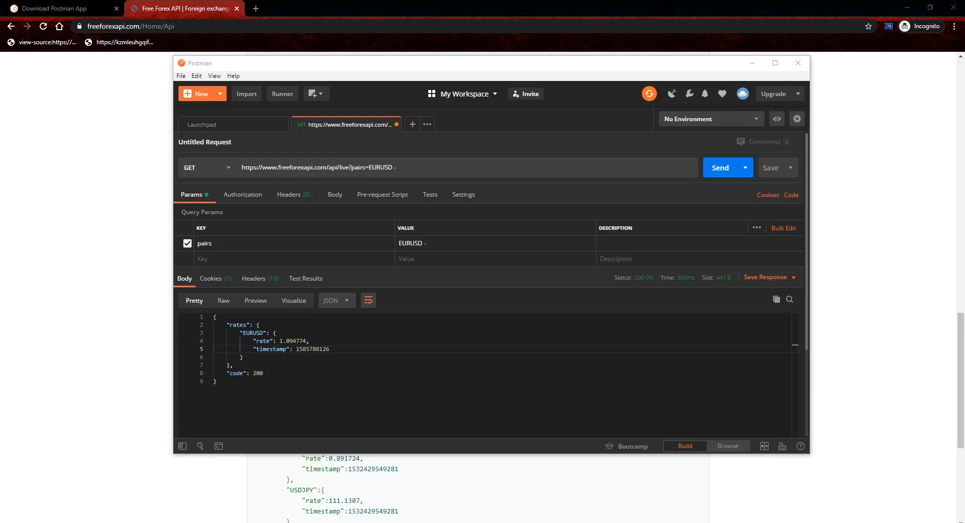
left_click(374, 366)
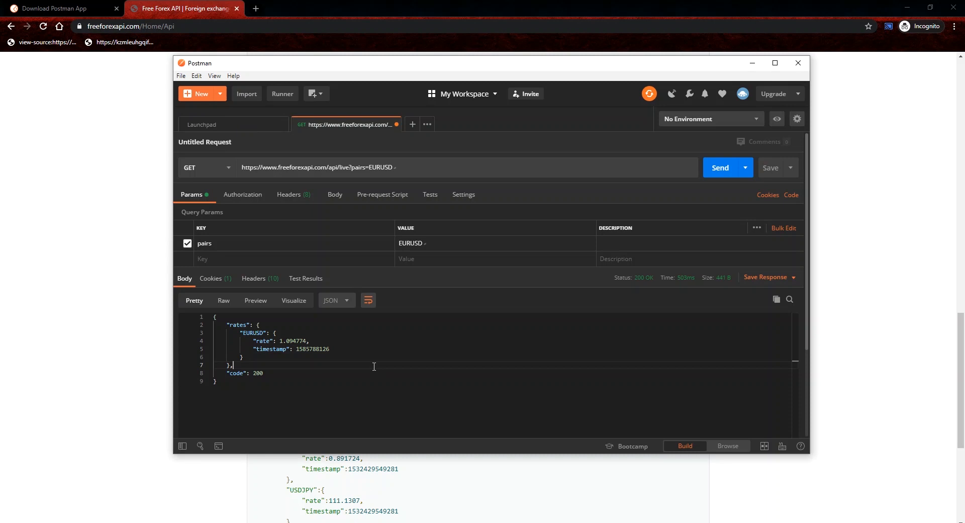